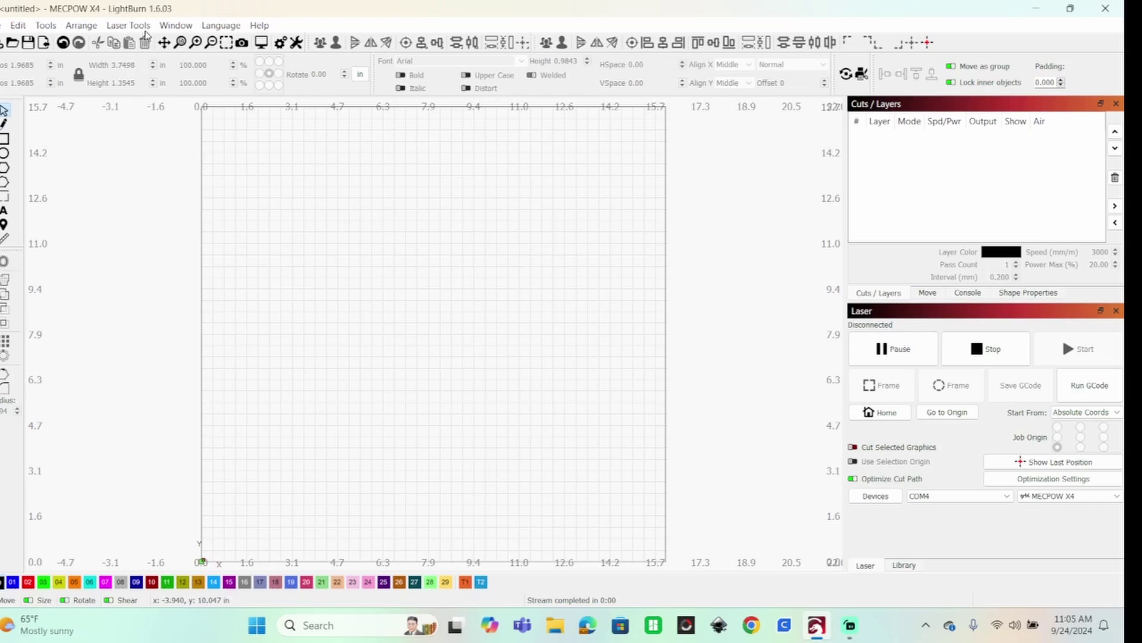
# Open Camera Control as a floating window detached from the dock and resized taller
pyautogui.click(172, 28)
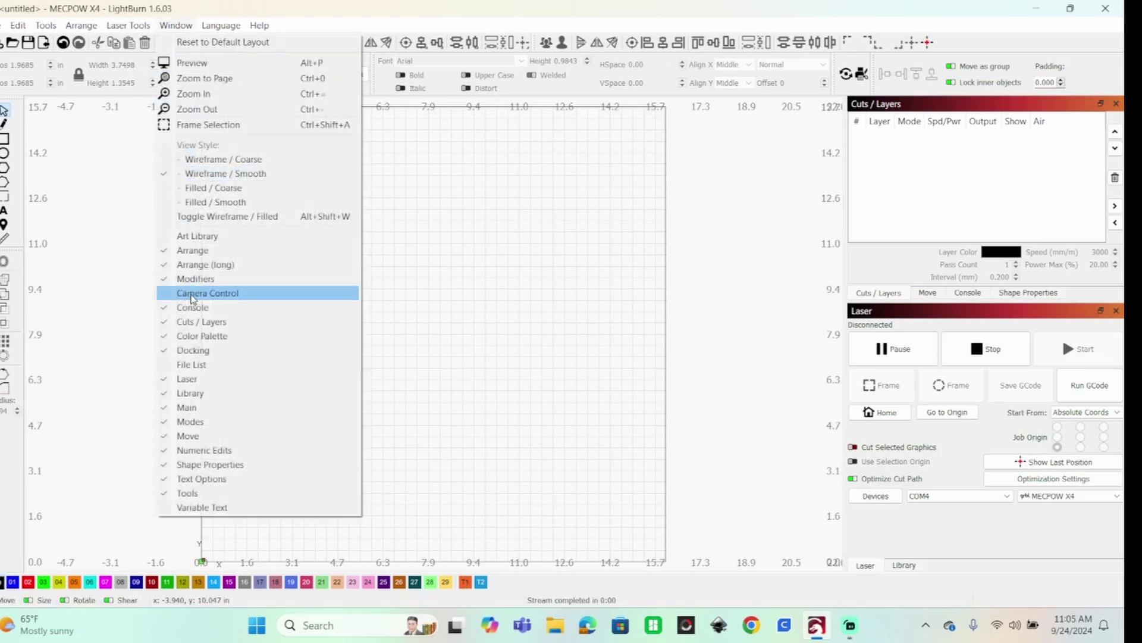
pyautogui.click(192, 295)
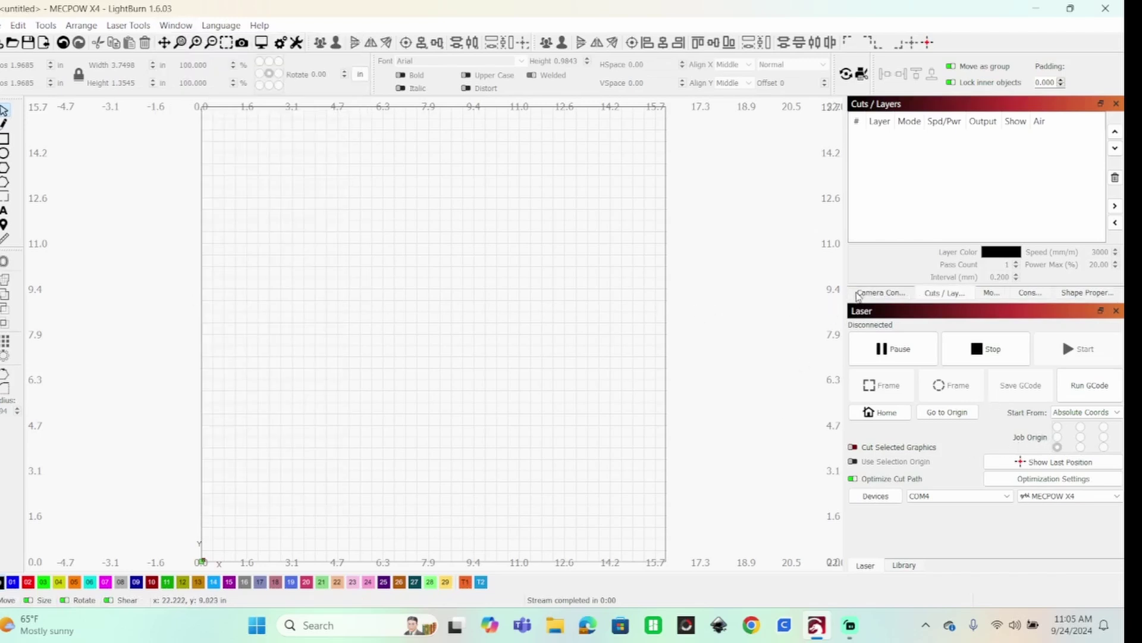
pyautogui.click(871, 293)
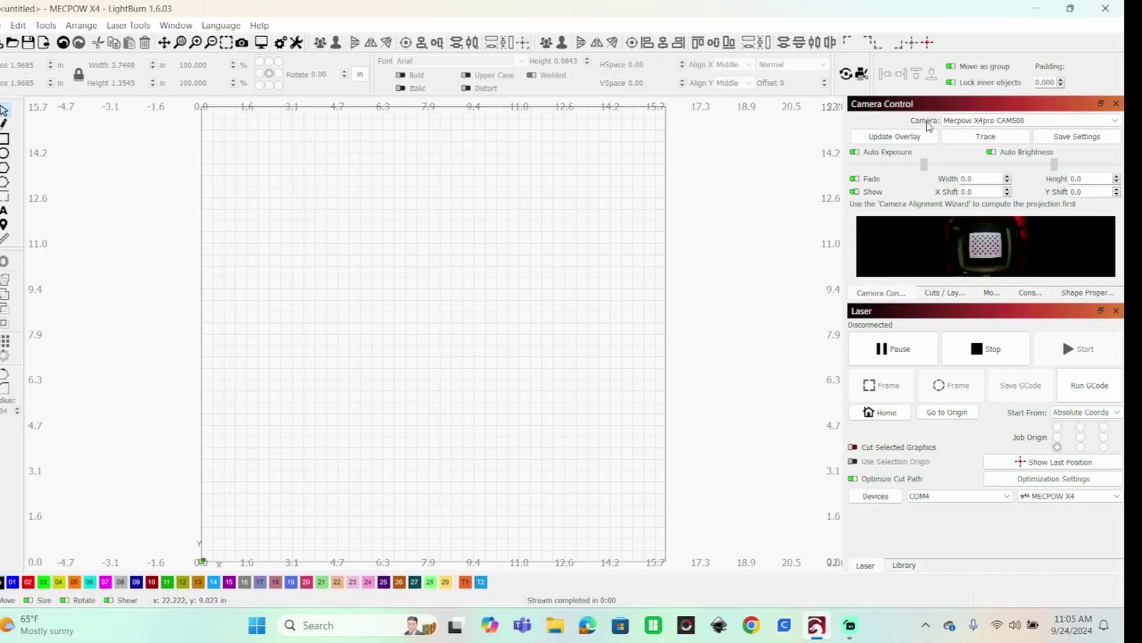
pyautogui.moveTo(925, 104); pyautogui.dragTo(610, 186)
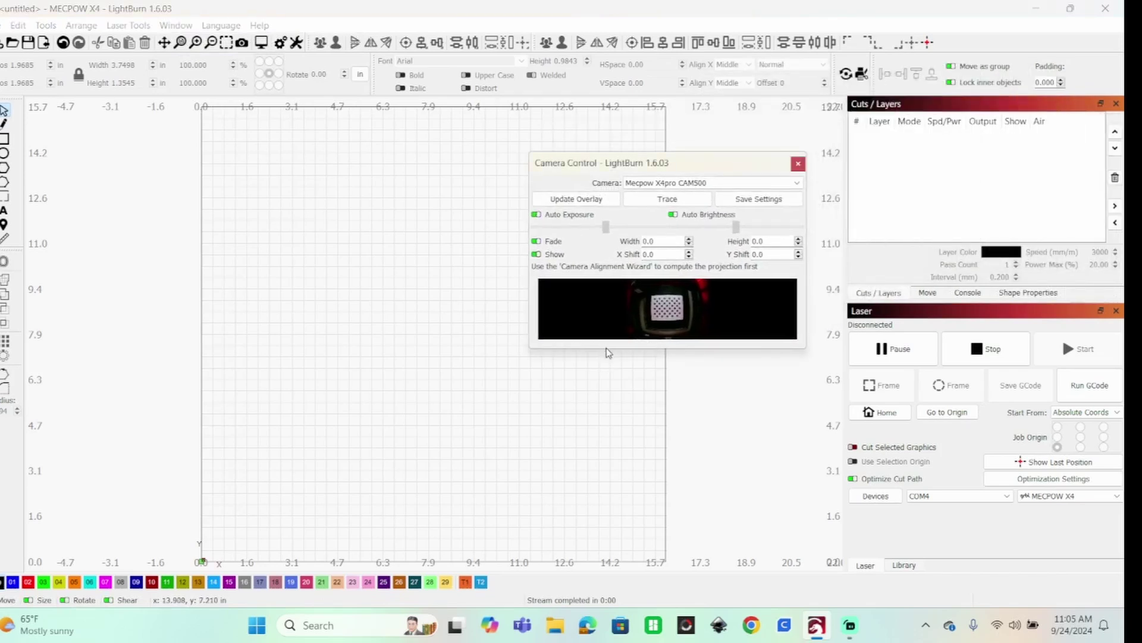
pyautogui.moveTo(606, 350); pyautogui.dragTo(619, 483)
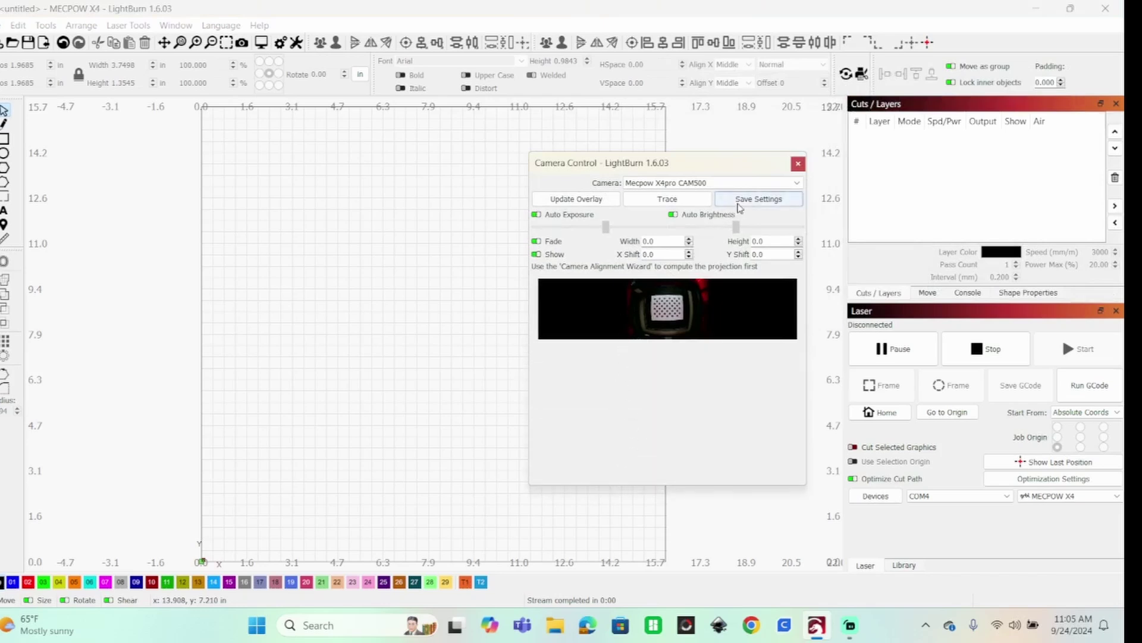
# Keep Mecpow X4pro CAM500 selected as the camera in Camera Control
pyautogui.click(790, 185)
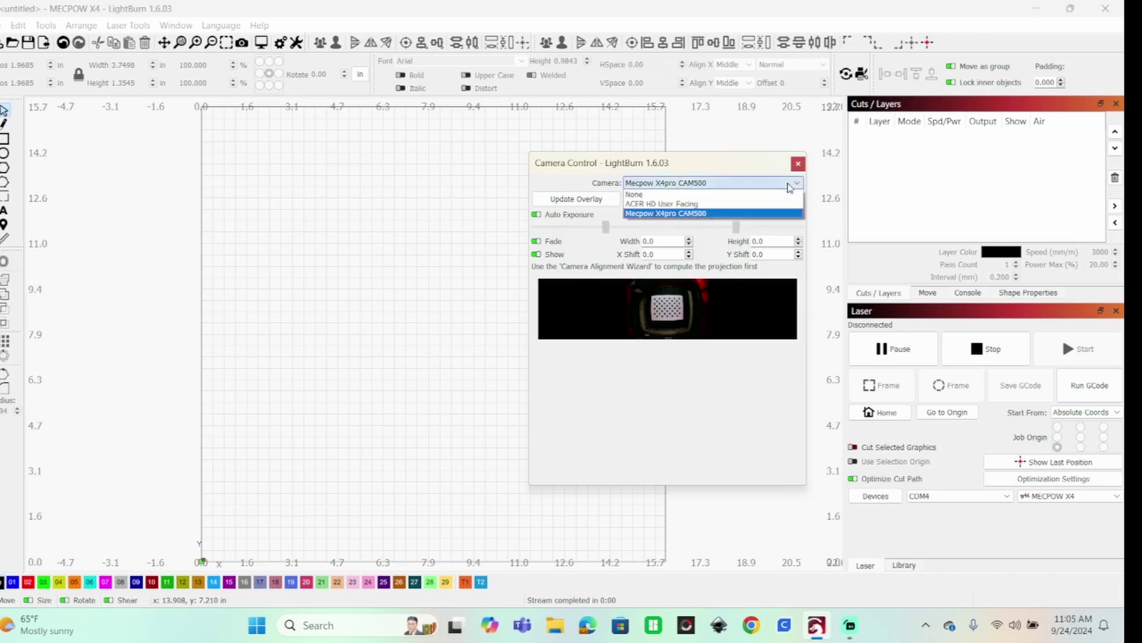
pyautogui.click(753, 213)
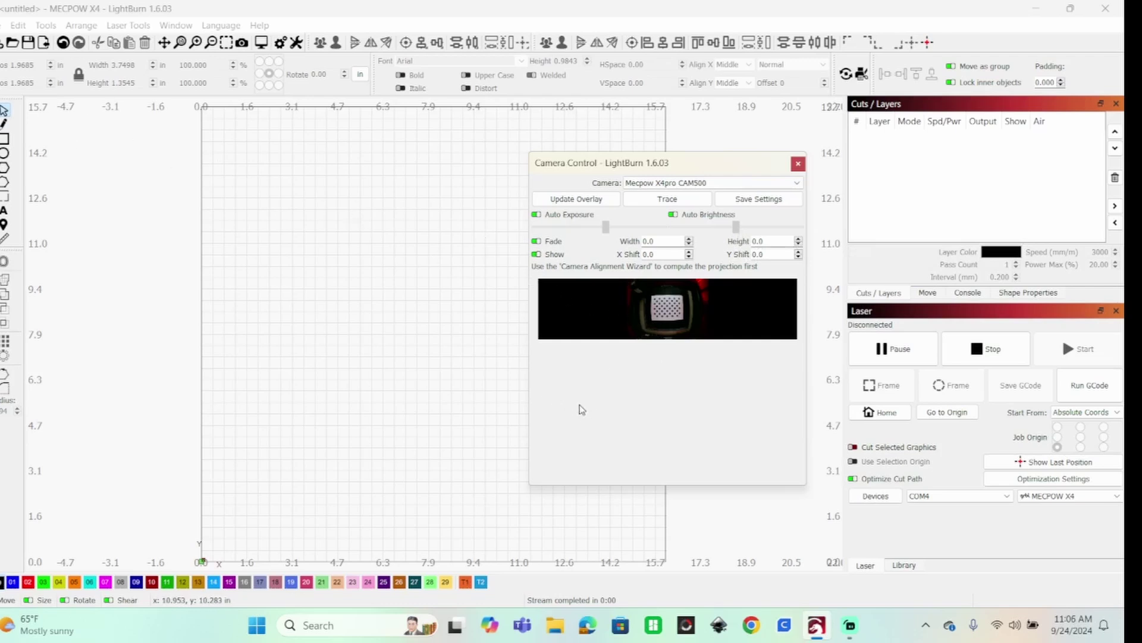
pyautogui.click(177, 26)
pyautogui.moveTo(136, 30)
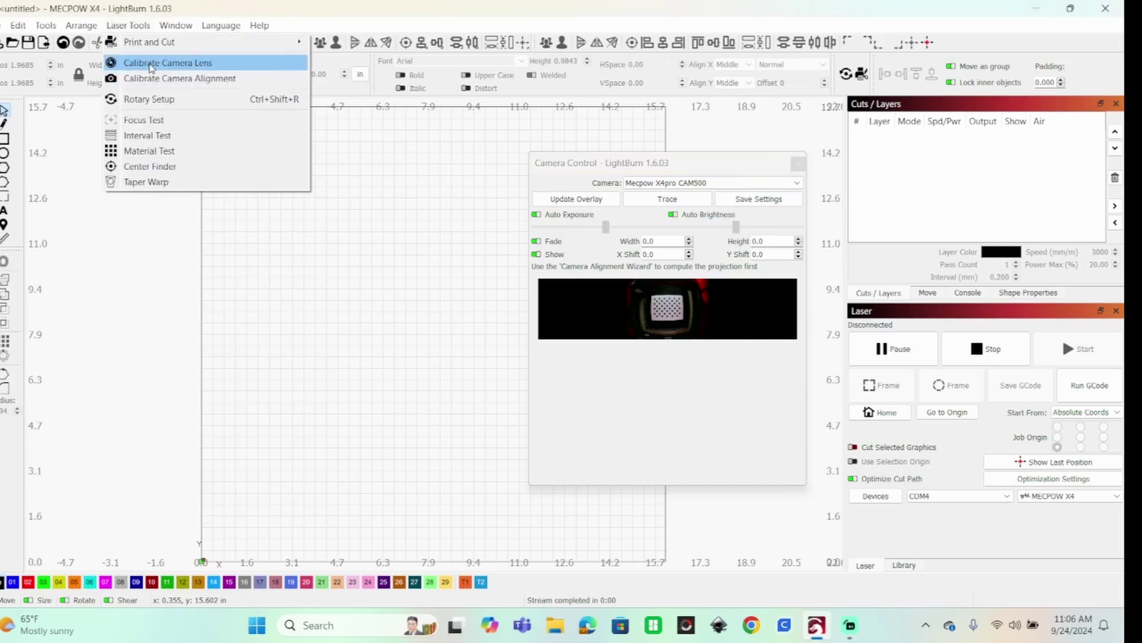
# Start lens calibration with Standard Lens on Mecpow X4pro CAM500 and capture the first circle pattern
pyautogui.click(150, 63)
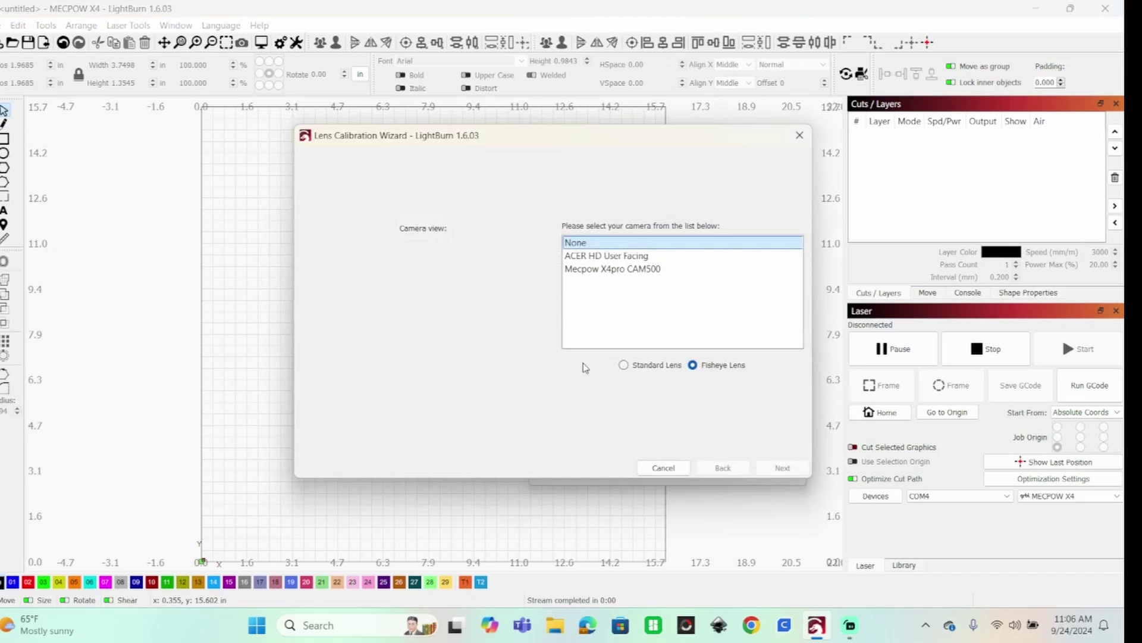
pyautogui.click(624, 366)
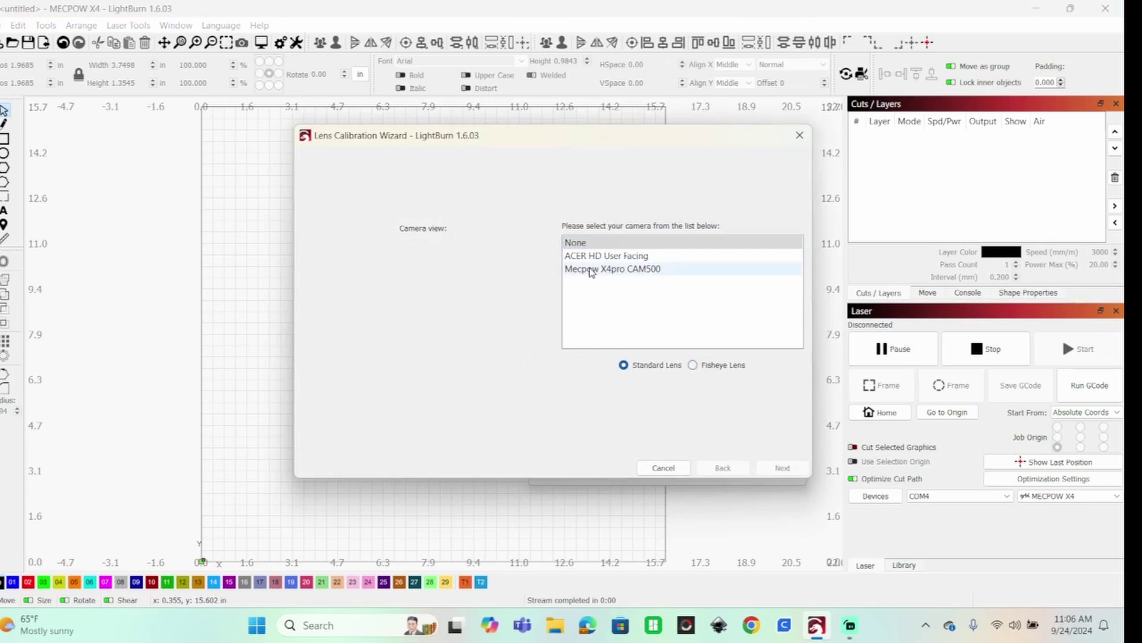
pyautogui.click(591, 271)
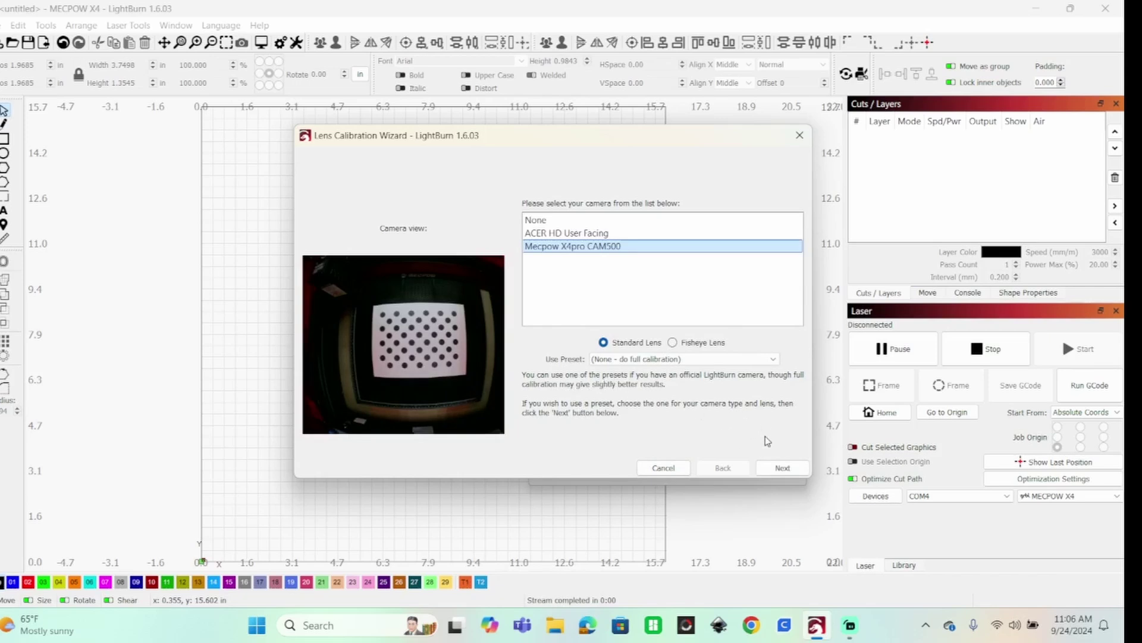
pyautogui.click(779, 470)
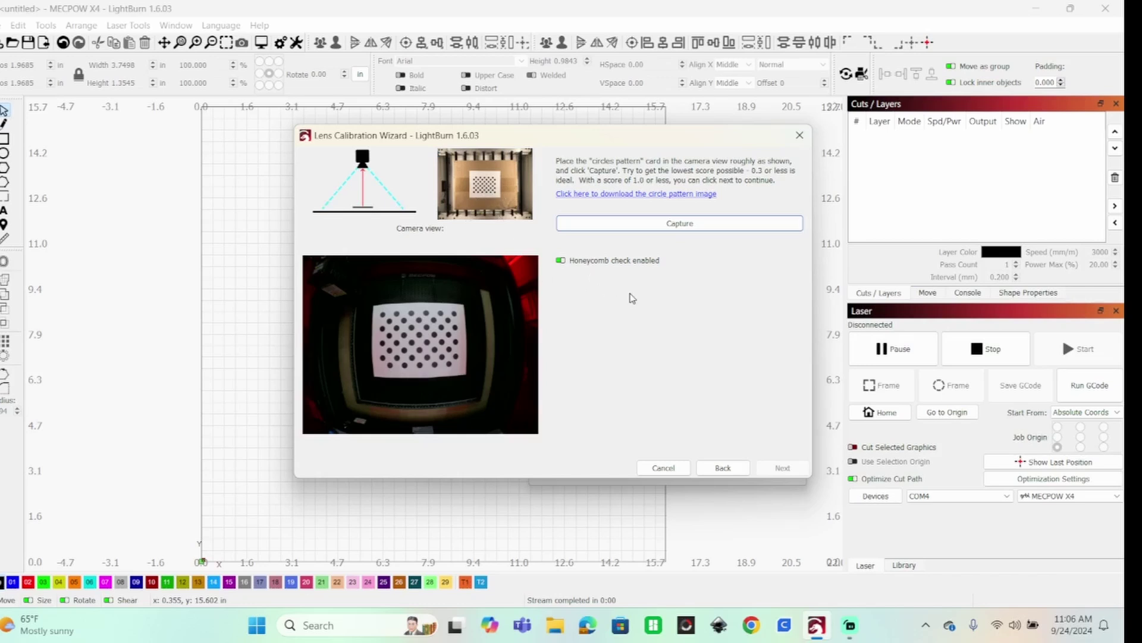
pyautogui.click(674, 226)
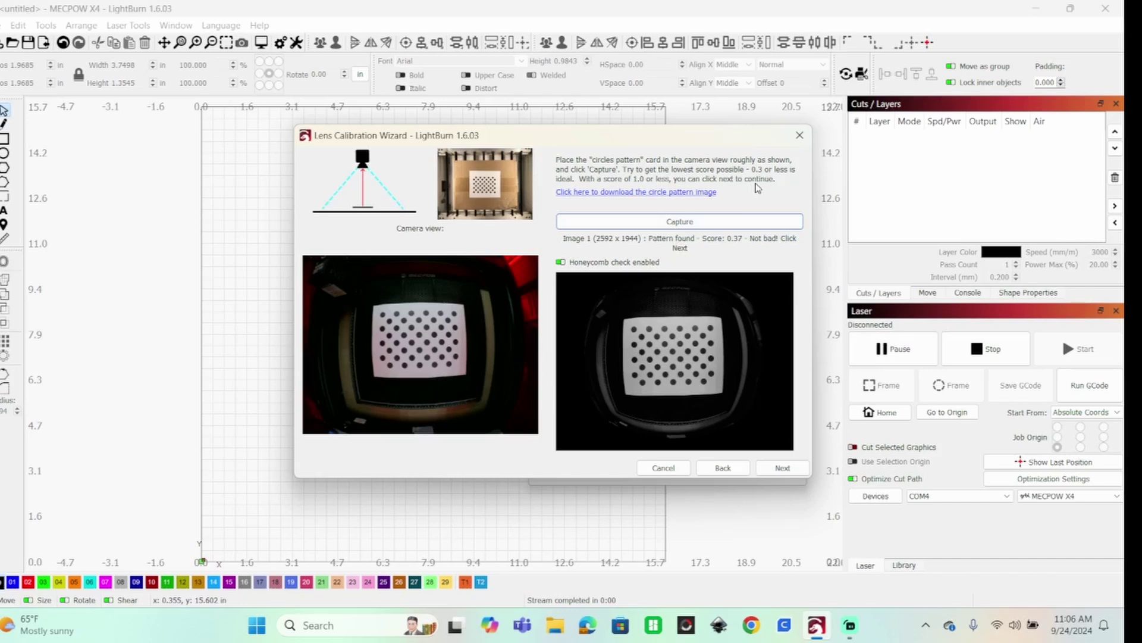
# Recapture the first circle pattern image until it scores 0.37, then advance
pyautogui.click(678, 223)
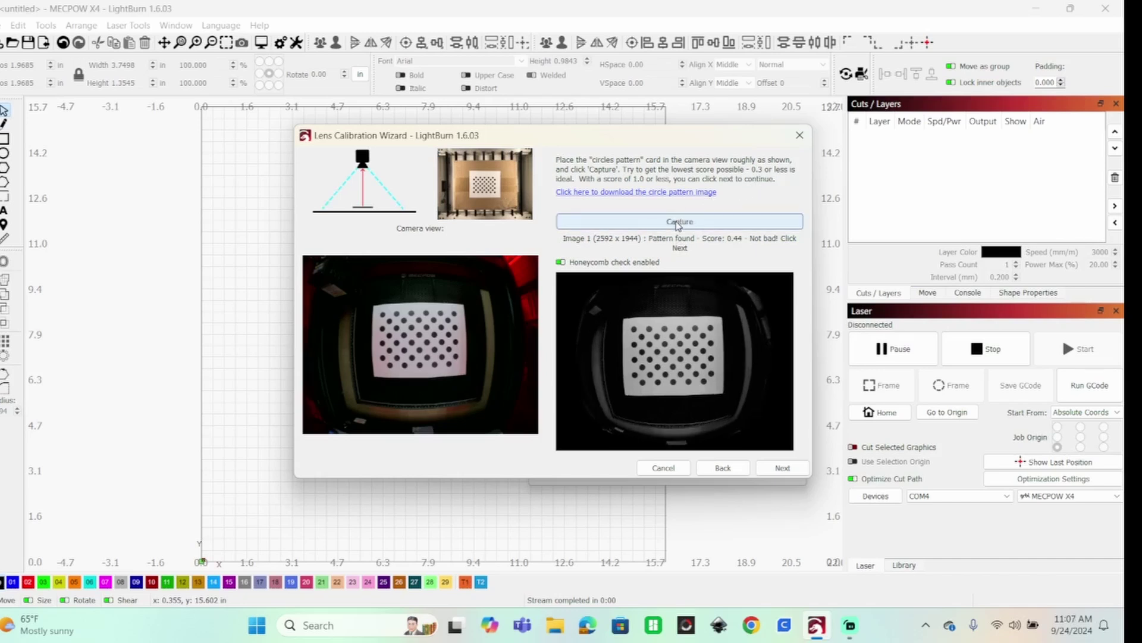
pyautogui.click(679, 223)
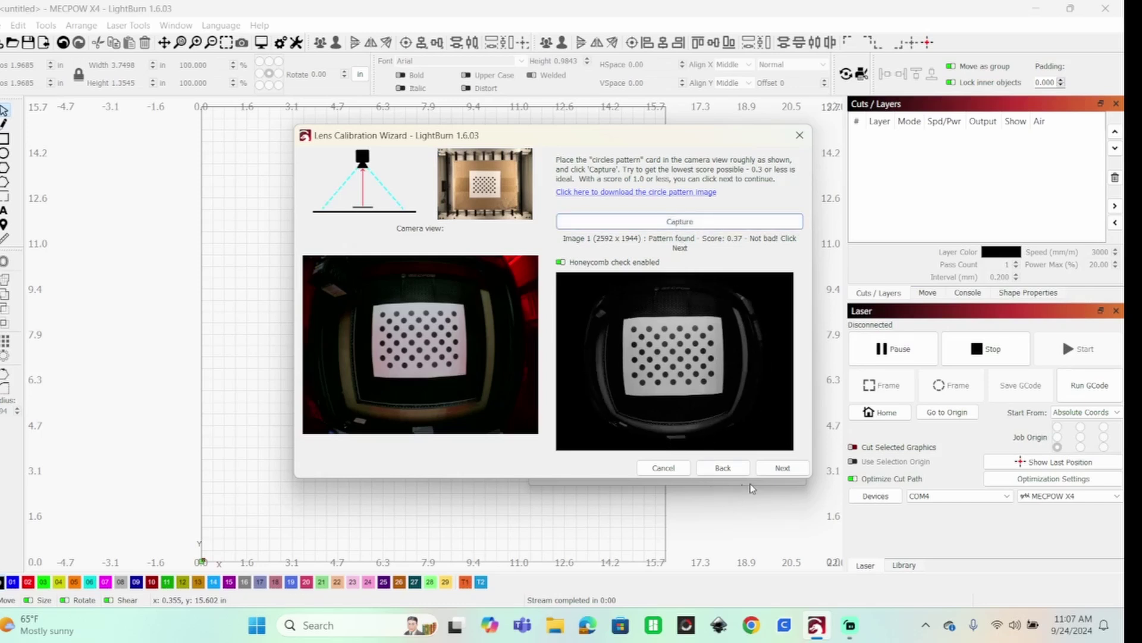
pyautogui.click(775, 469)
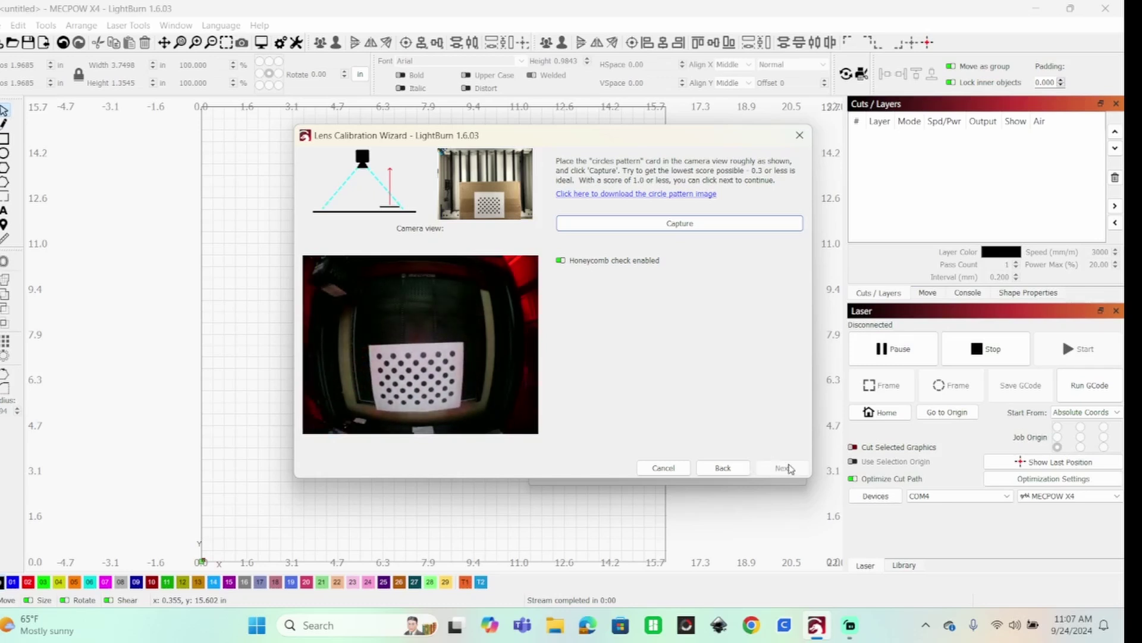
# Capture the second (0.49) and third (0.43) pattern images, then capture the fourth
pyautogui.click(667, 225)
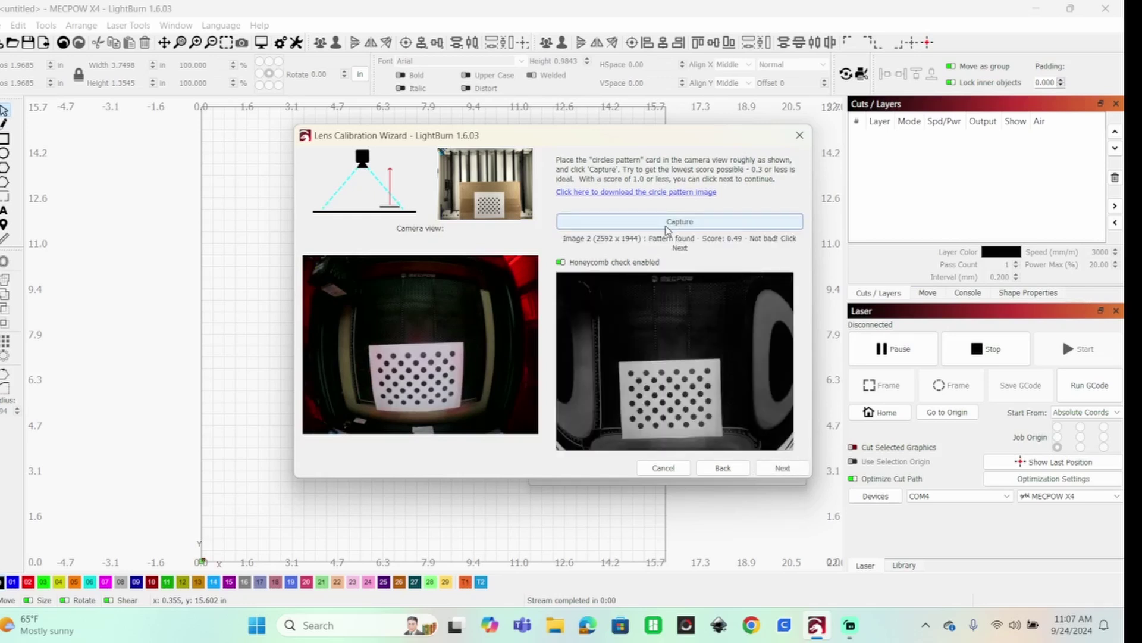
pyautogui.click(774, 470)
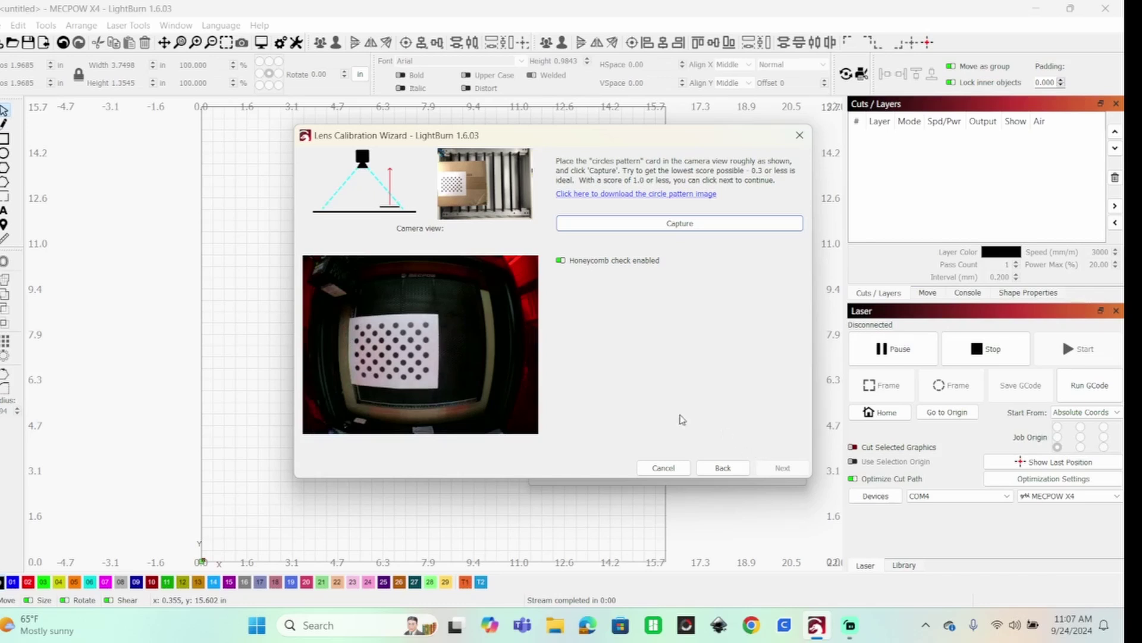
pyautogui.click(653, 225)
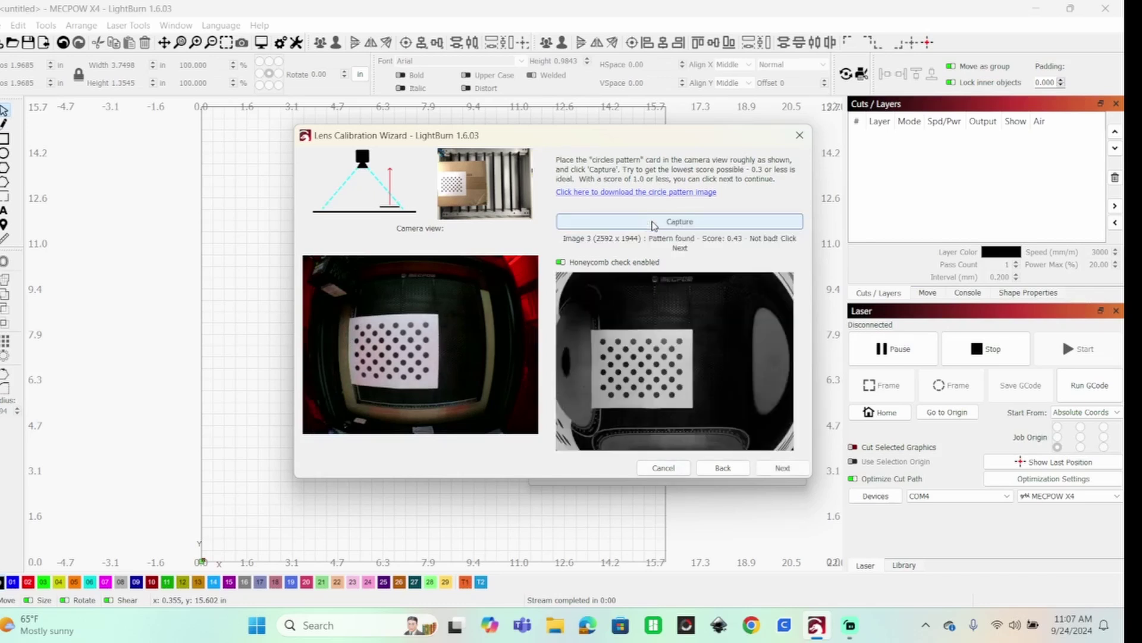
pyautogui.click(781, 469)
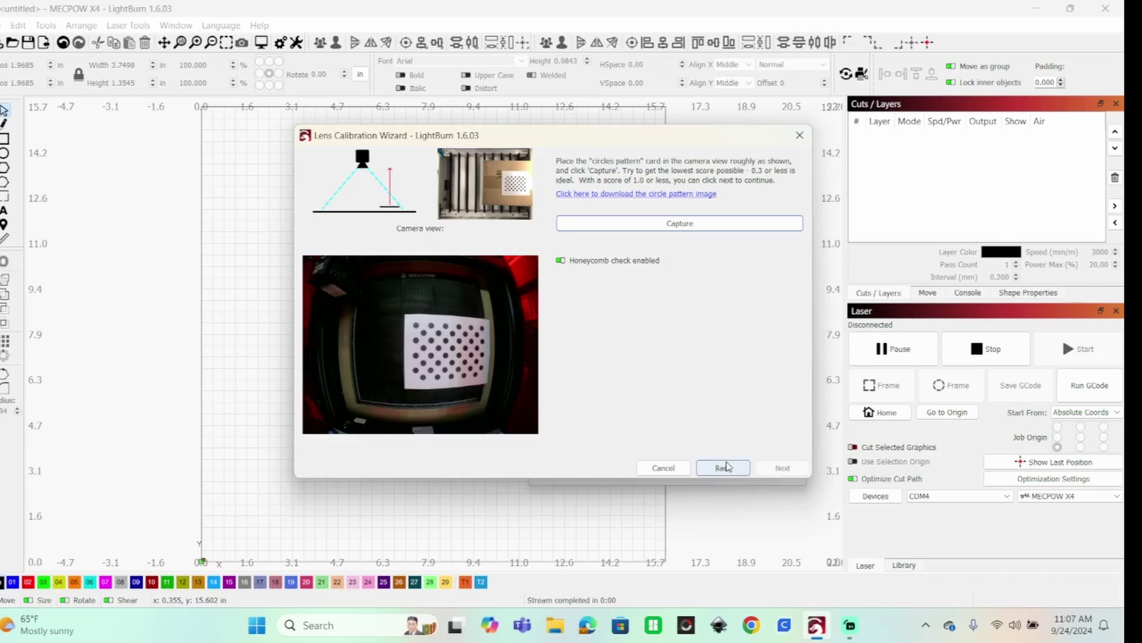
pyautogui.click(678, 225)
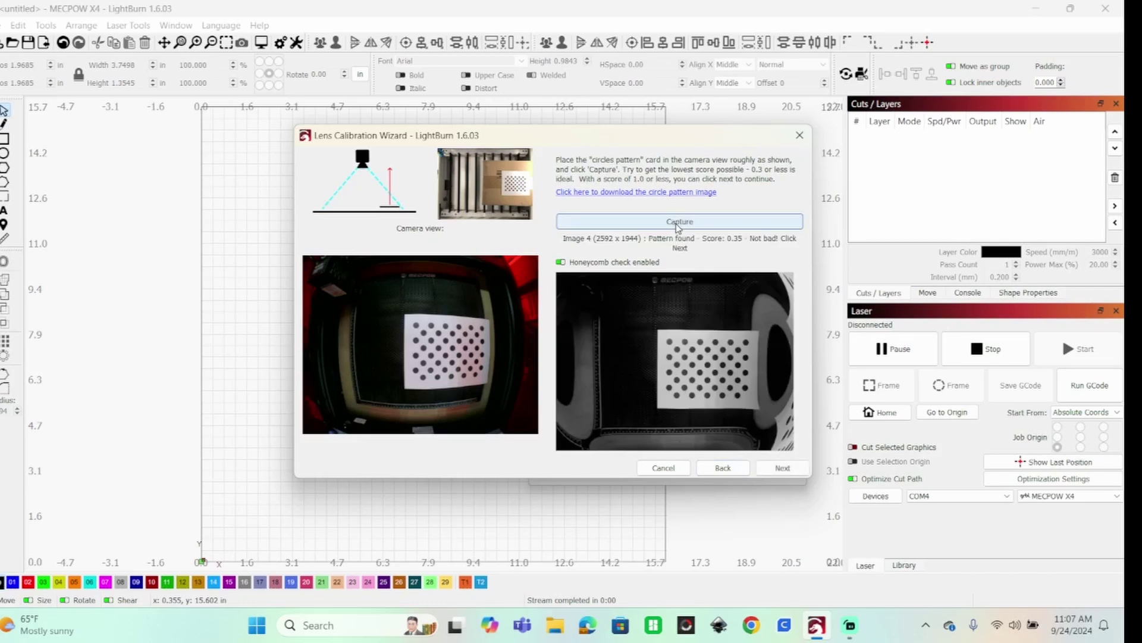
# Accept image 4, then capture the fifth pattern position, recapturing for a better score
pyautogui.click(780, 469)
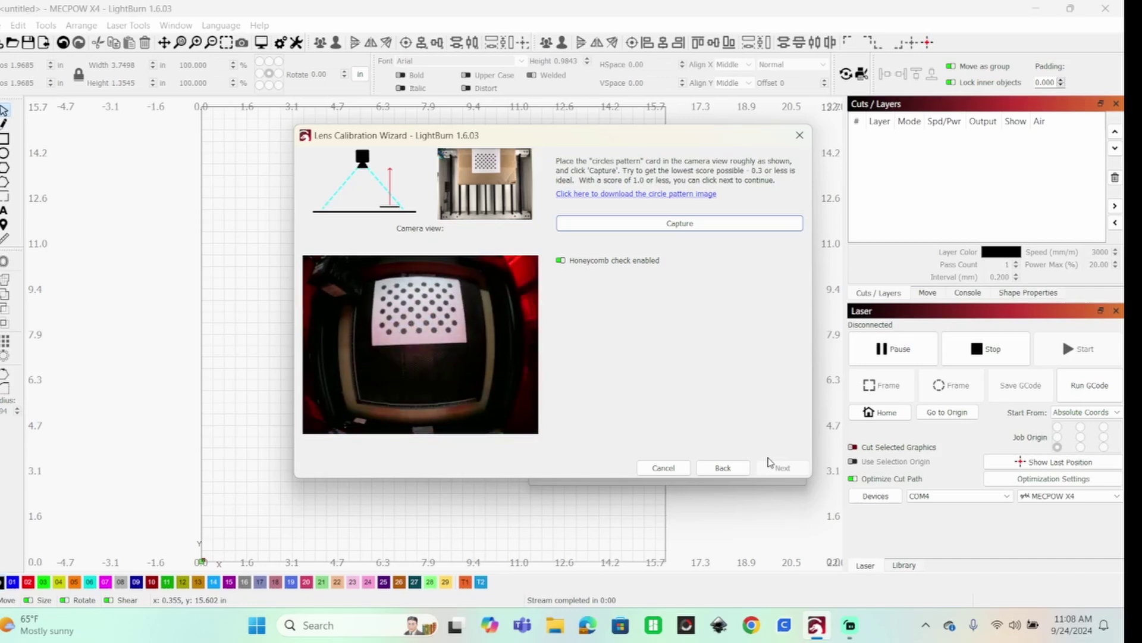
pyautogui.click(665, 229)
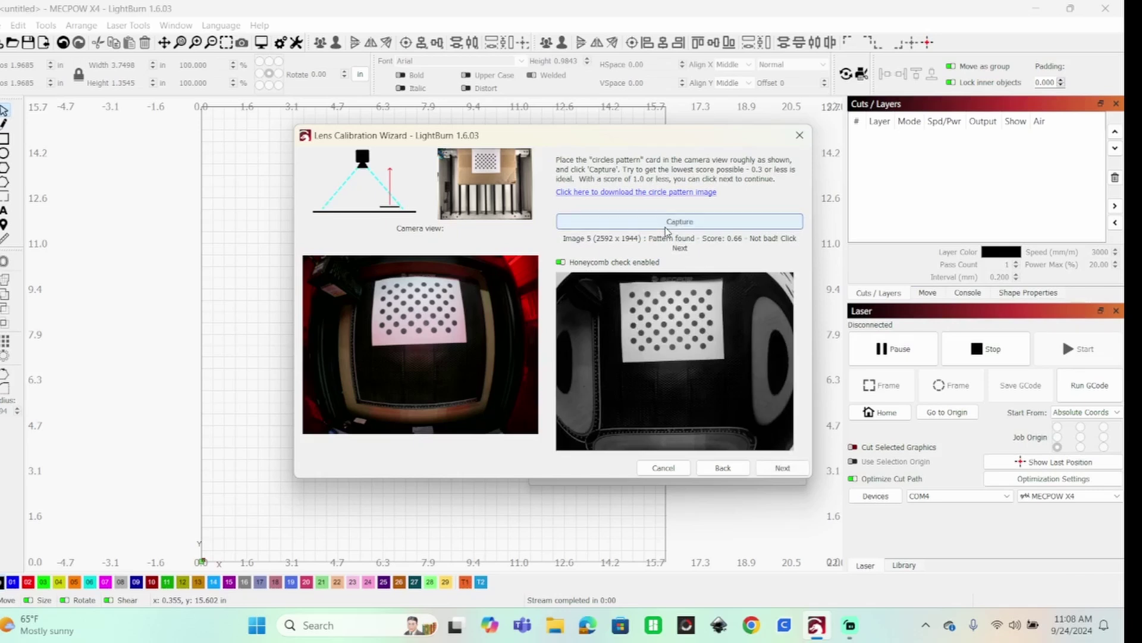
pyautogui.click(676, 227)
pyautogui.click(677, 226)
pyautogui.click(782, 469)
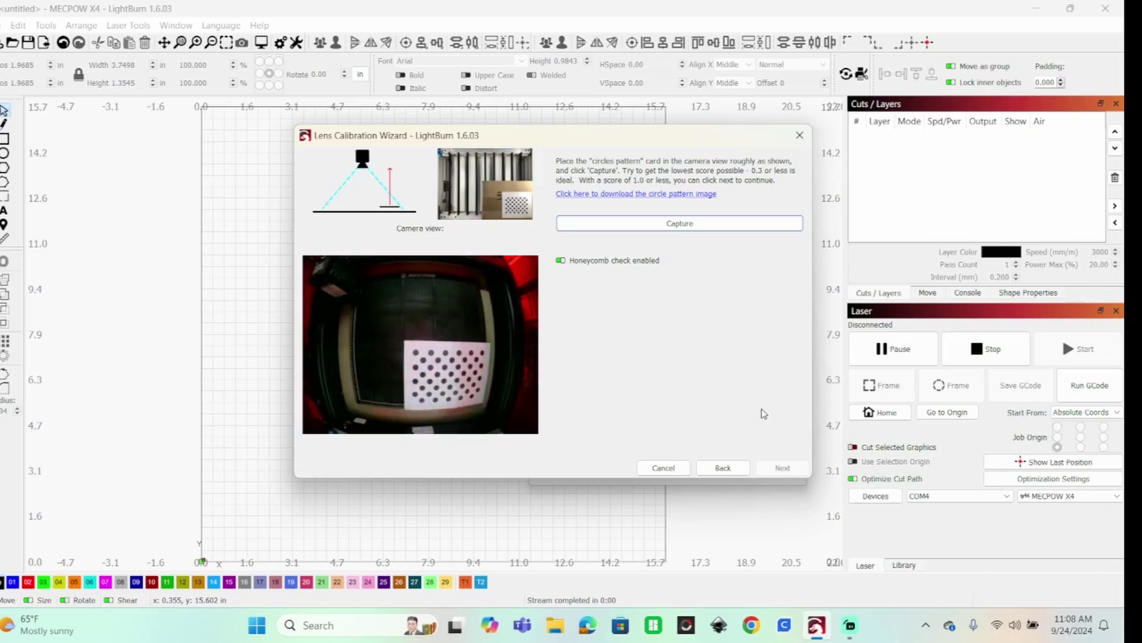
# Capture images 6 and 7 of the circle card, recapturing image 6 for a better score
pyautogui.click(655, 224)
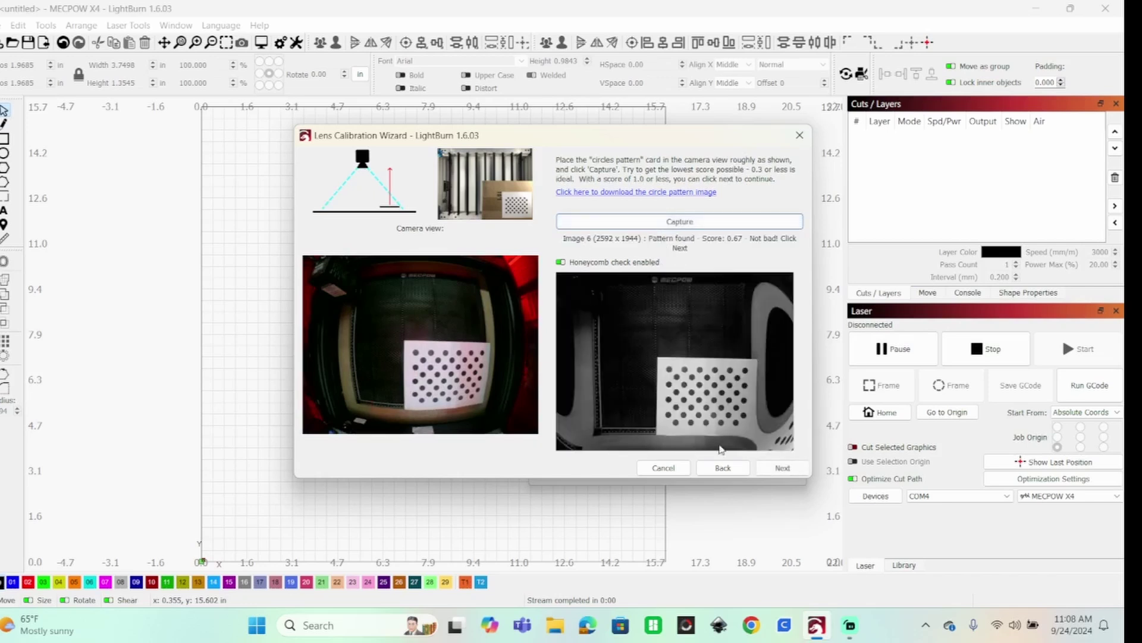
pyautogui.click(659, 228)
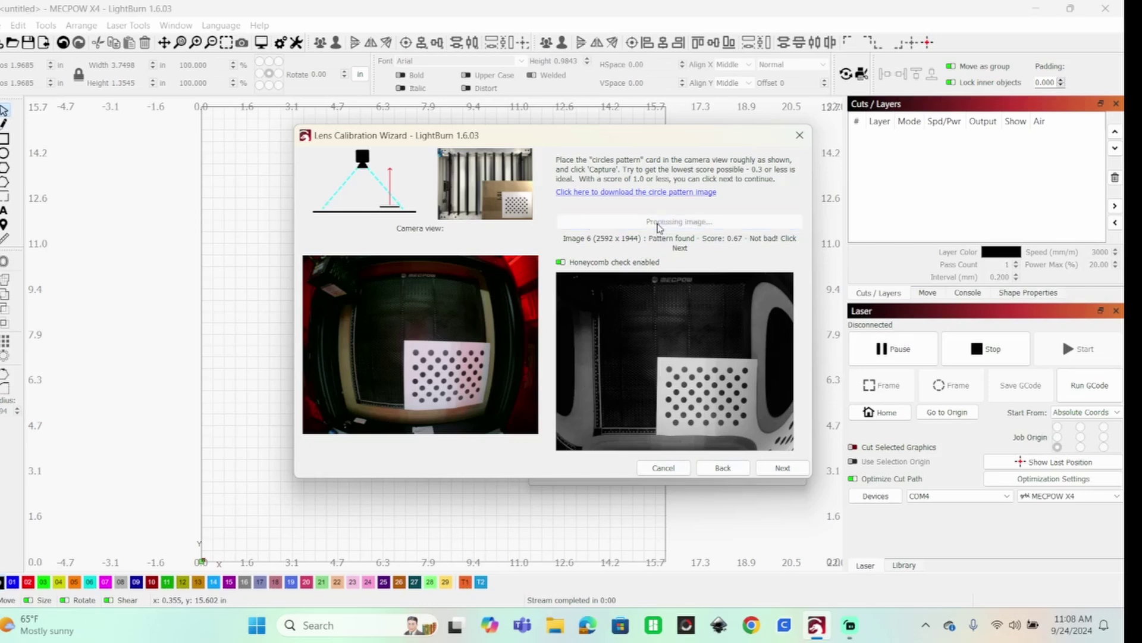
pyautogui.click(658, 228)
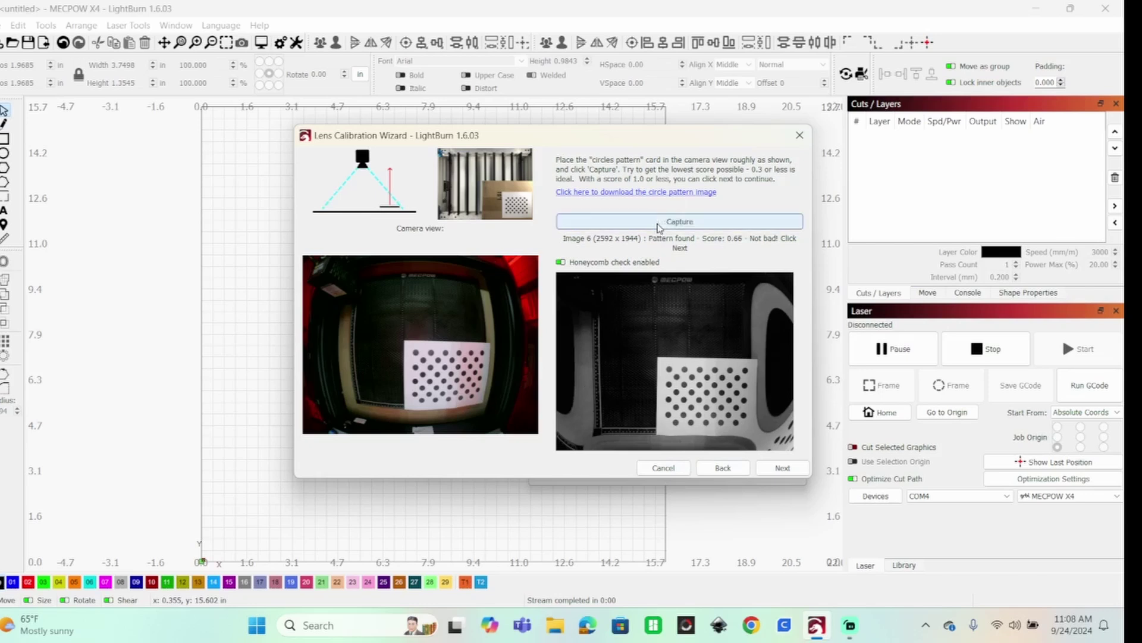
pyautogui.click(659, 227)
pyautogui.click(773, 471)
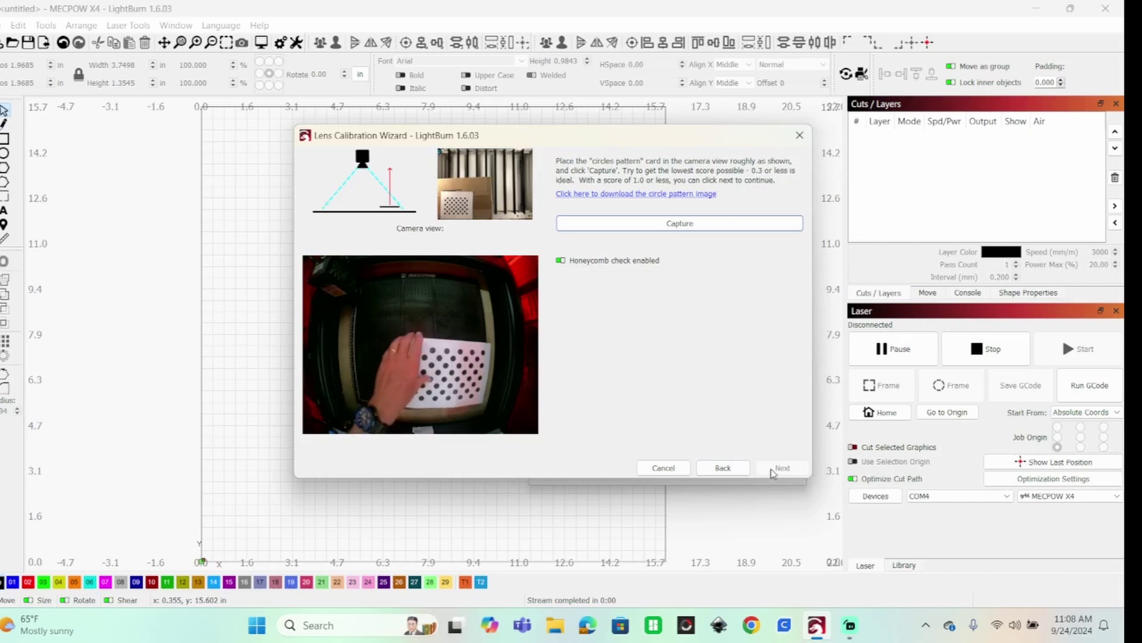
pyautogui.click(647, 224)
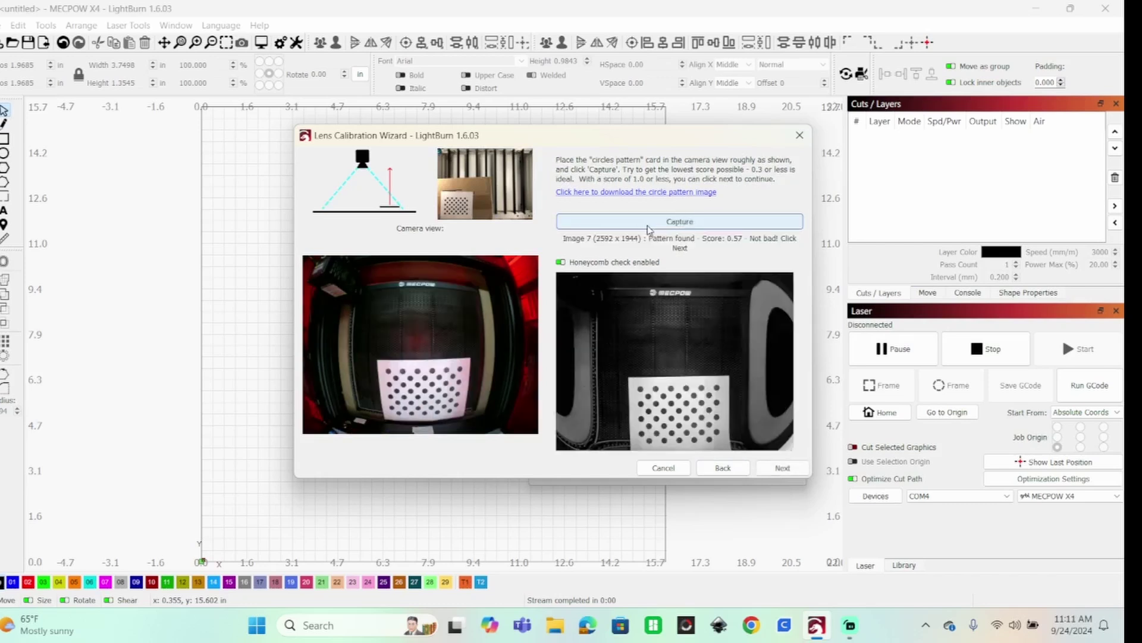
pyautogui.click(777, 466)
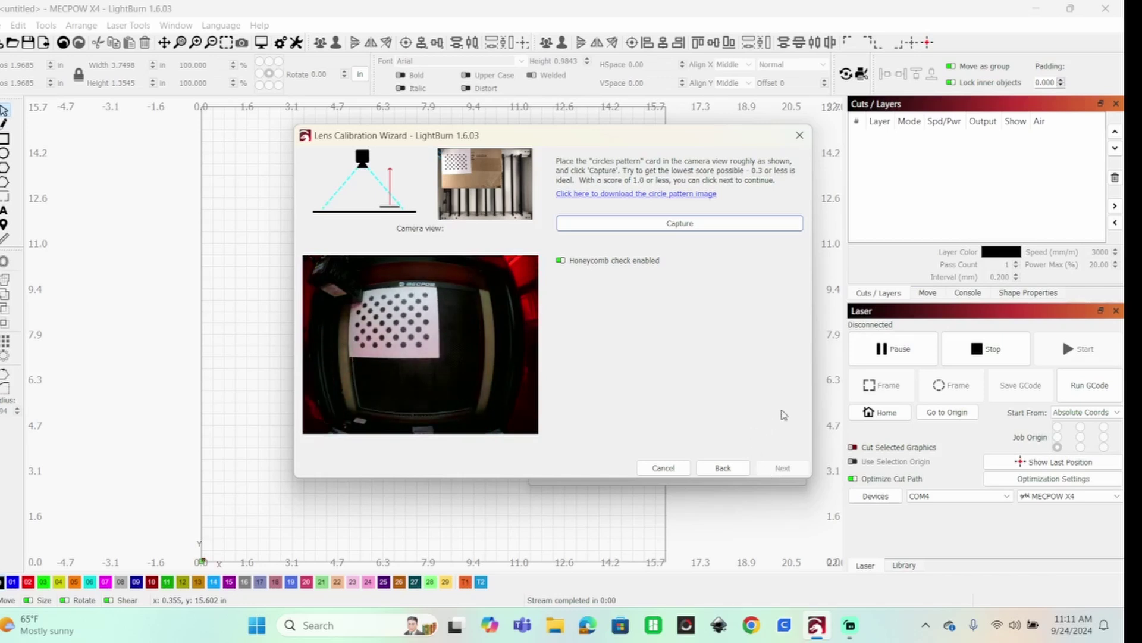
# Capture image 8 after a pattern-not-found retry, then image 9 scoring 0.69
pyautogui.click(642, 225)
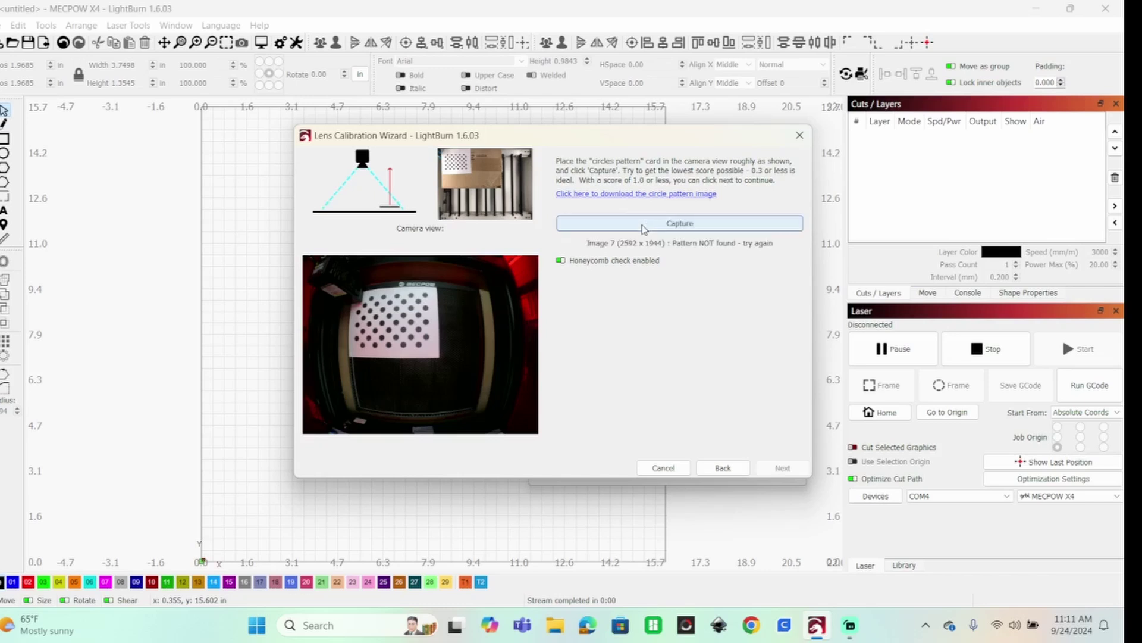
pyautogui.click(643, 229)
pyautogui.click(643, 229)
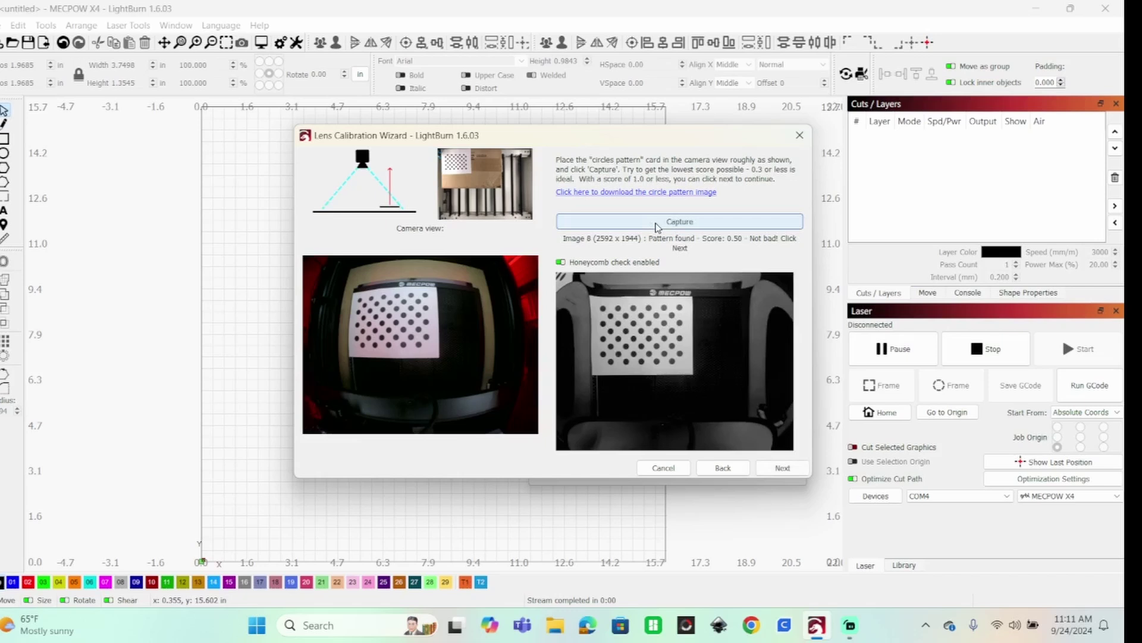
pyautogui.click(763, 469)
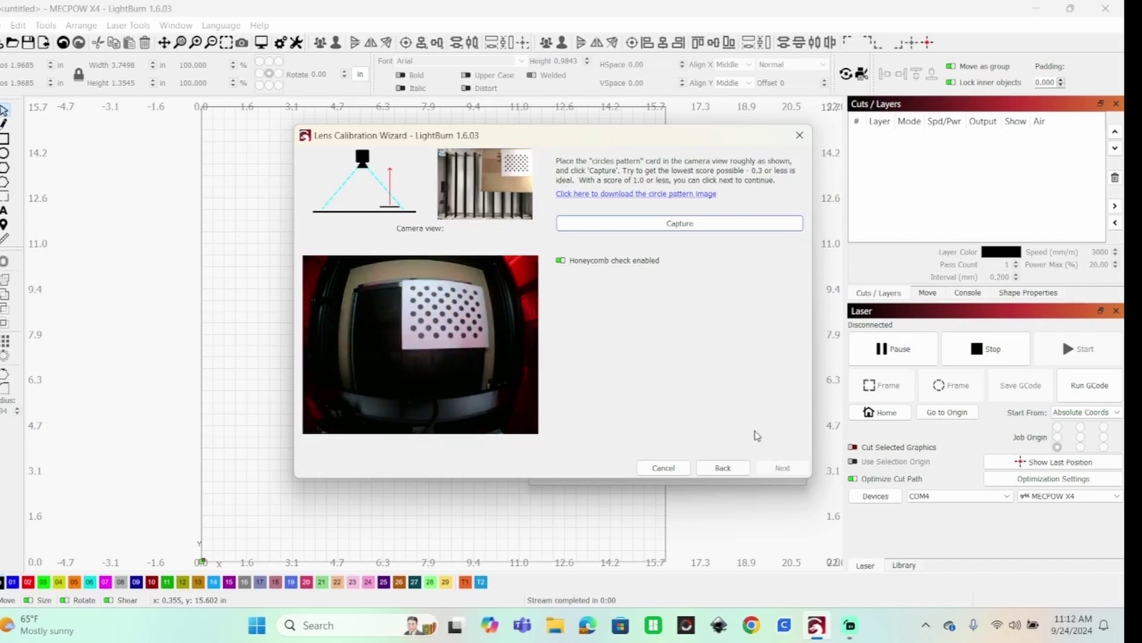
pyautogui.click(649, 223)
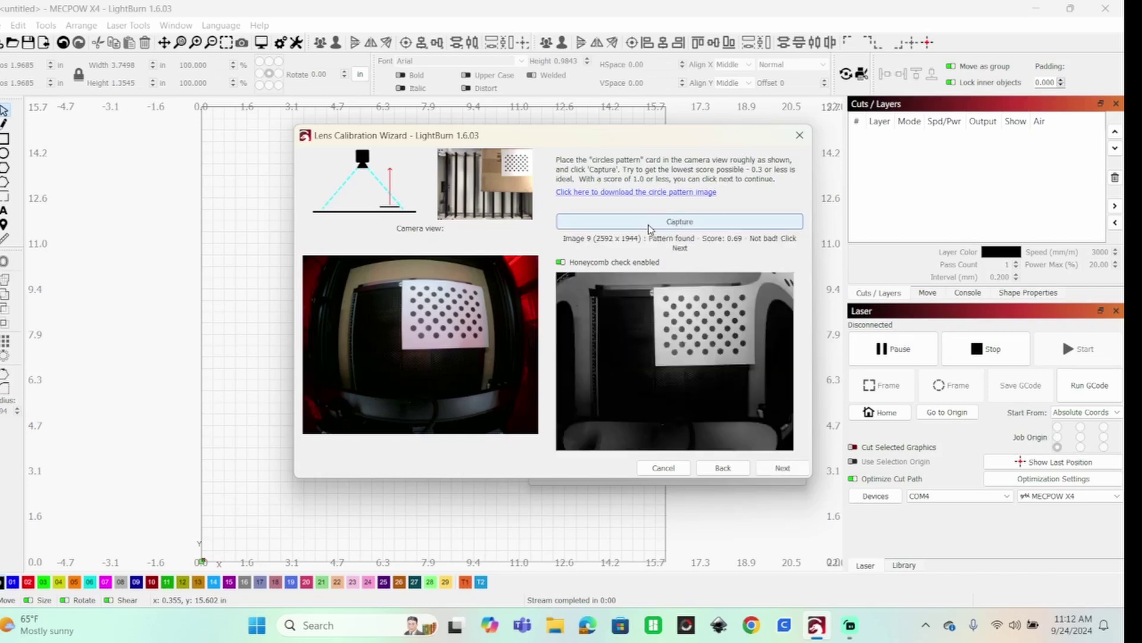
pyautogui.click(783, 468)
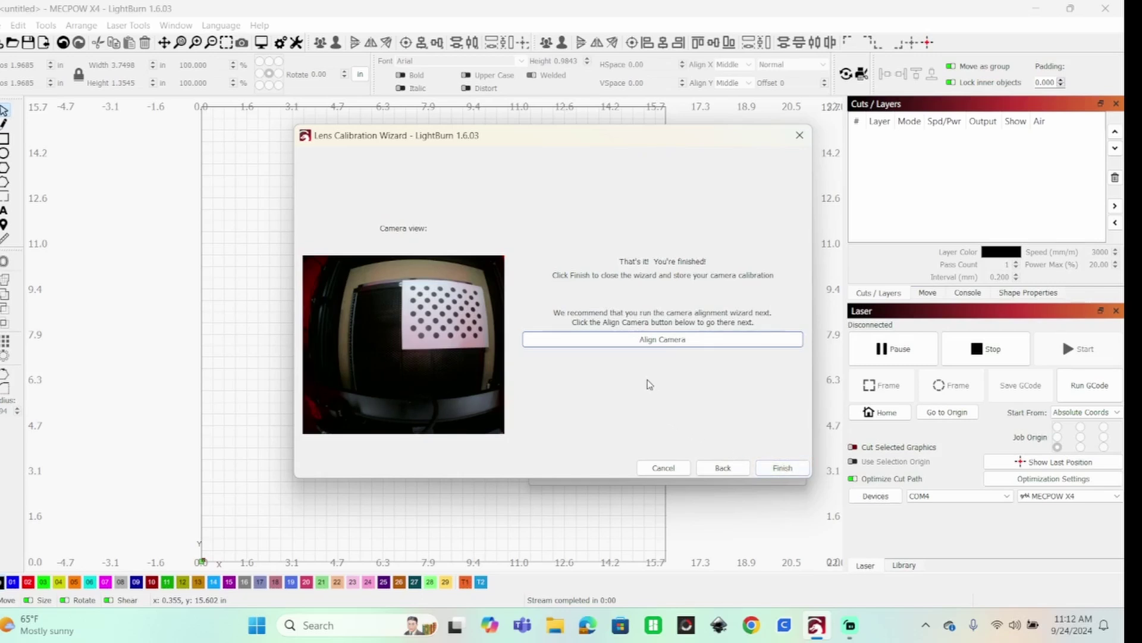
# Save the lens calibration and start camera alignment with the Mecpow X4pro CAM500
pyautogui.click(662, 340)
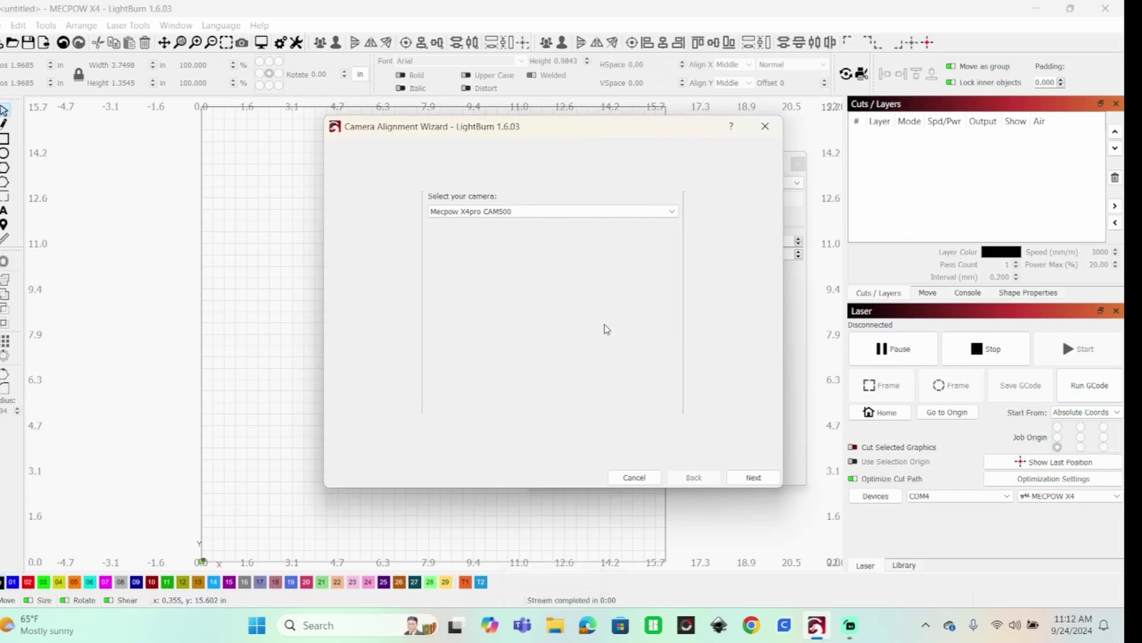
pyautogui.click(749, 479)
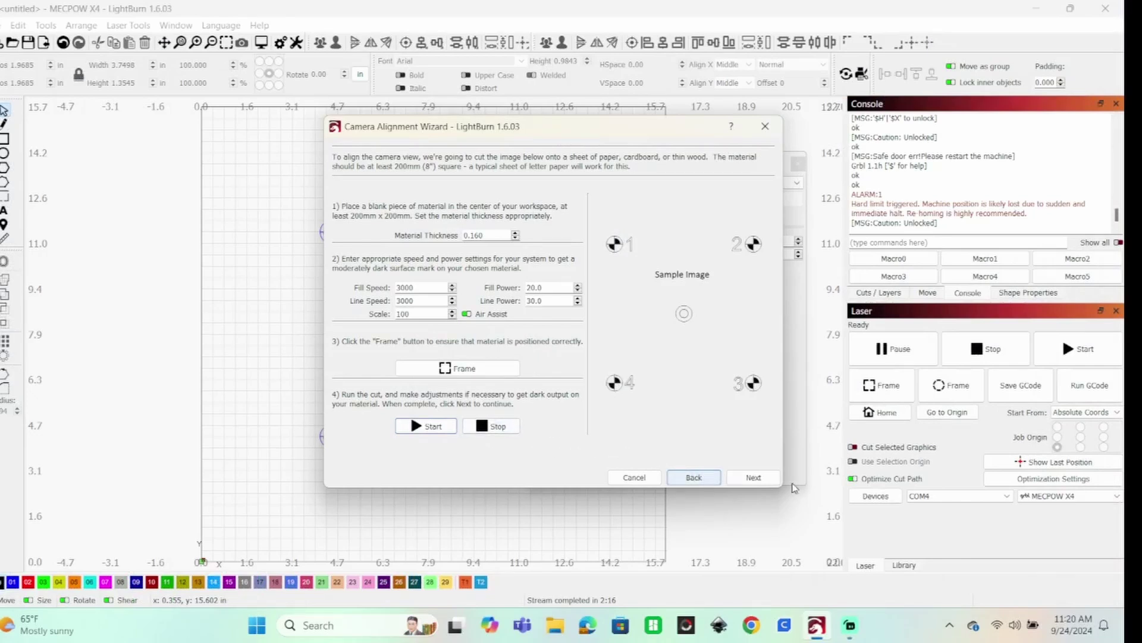
# Move on from the finished alignment burn to the image capture page
pyautogui.click(751, 477)
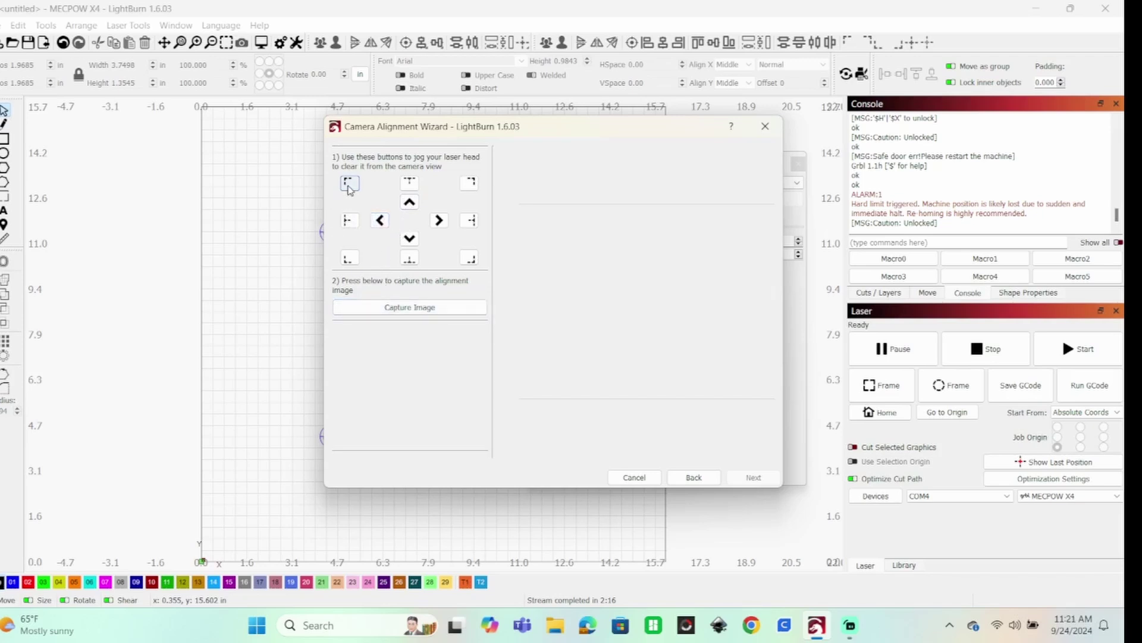
# Jog the laser head out of view, capture the engraved targets, and continue to corner marking
pyautogui.click(349, 184)
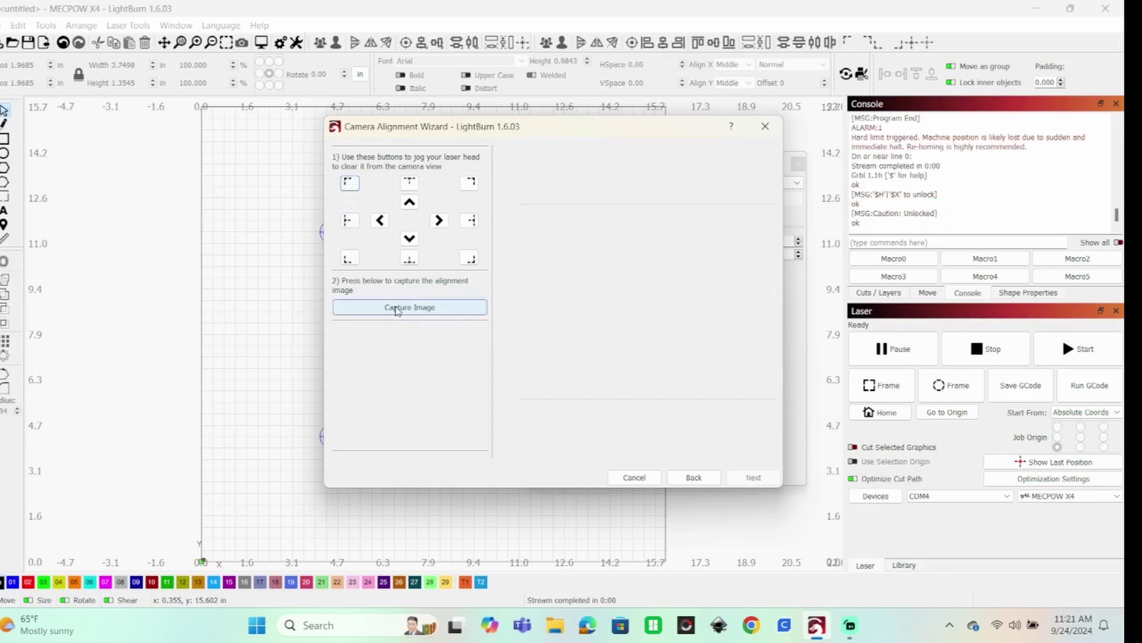
pyautogui.click(397, 309)
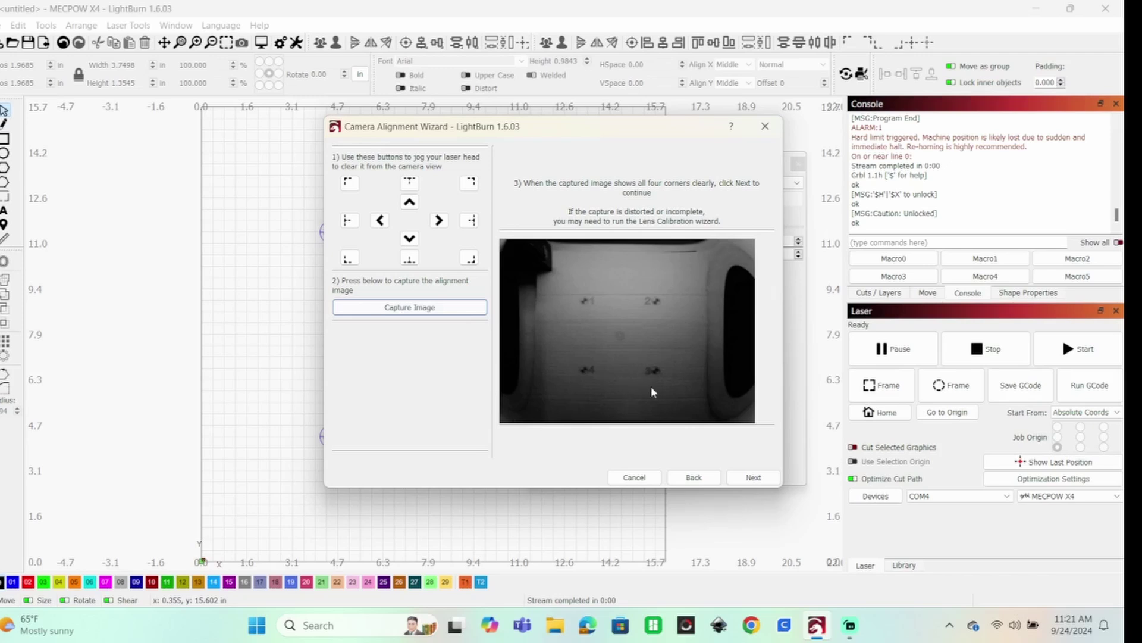
pyautogui.click(754, 478)
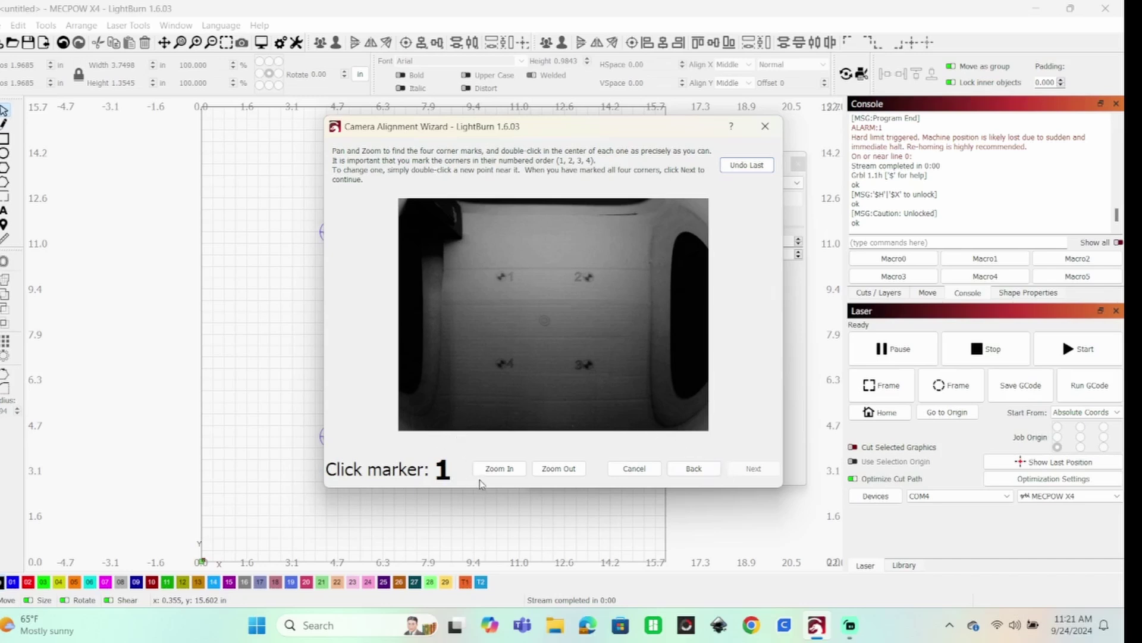
# Zoom in and mark the centres of corner targets 1 to 4 in order, then accept
pyautogui.click(500, 469)
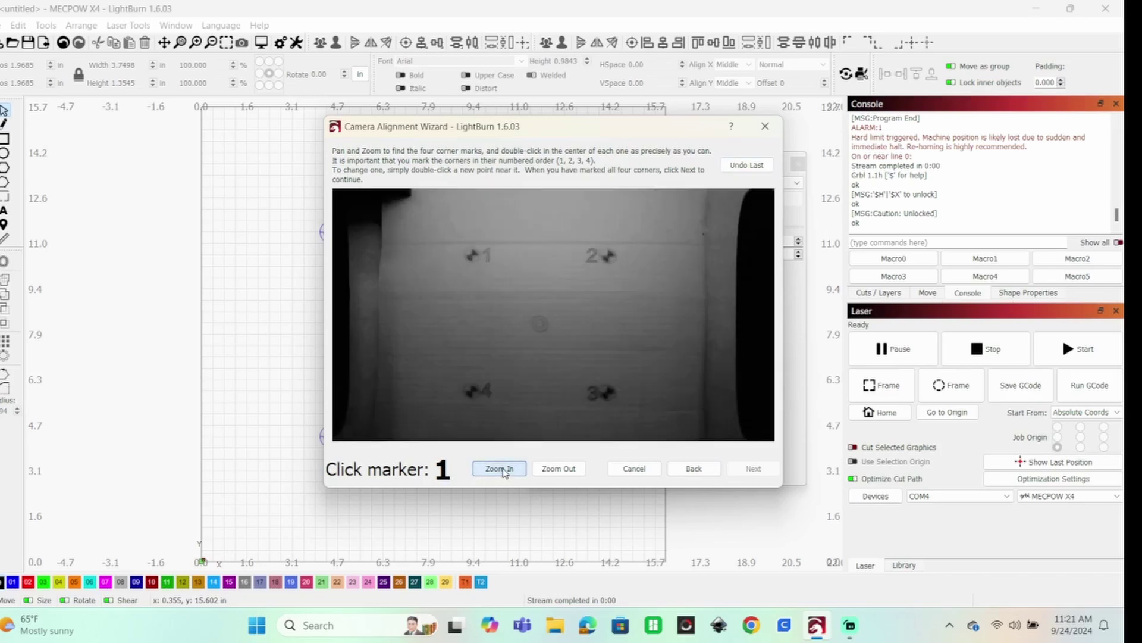
pyautogui.click(500, 469)
pyautogui.click(500, 469)
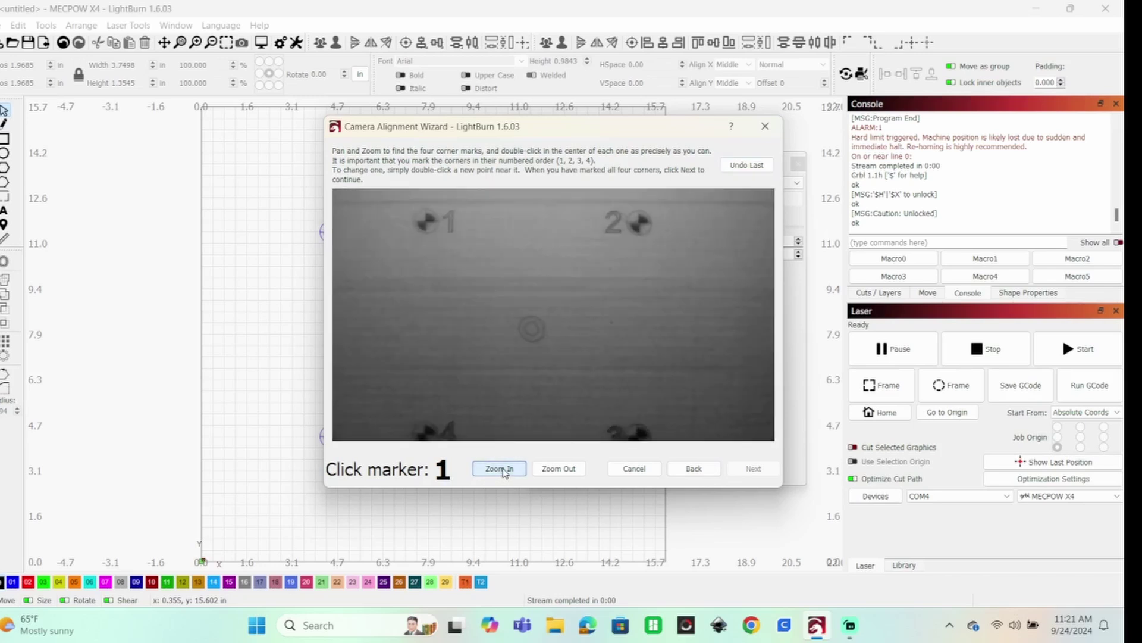
pyautogui.doubleClick(426, 225)
pyautogui.doubleClick(641, 225)
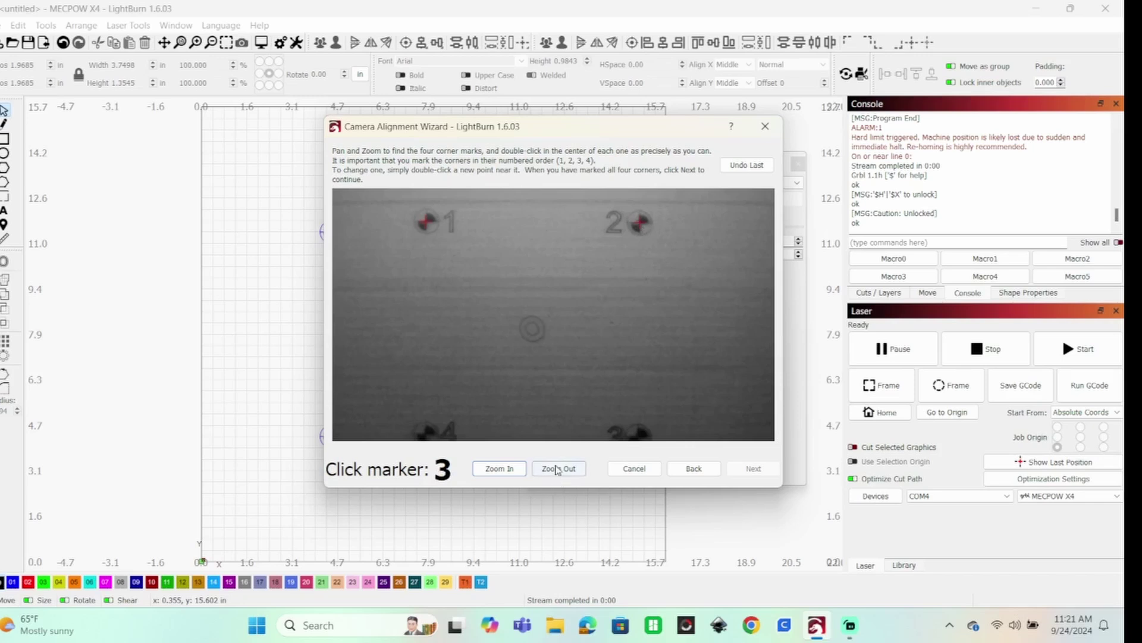
pyautogui.click(558, 468)
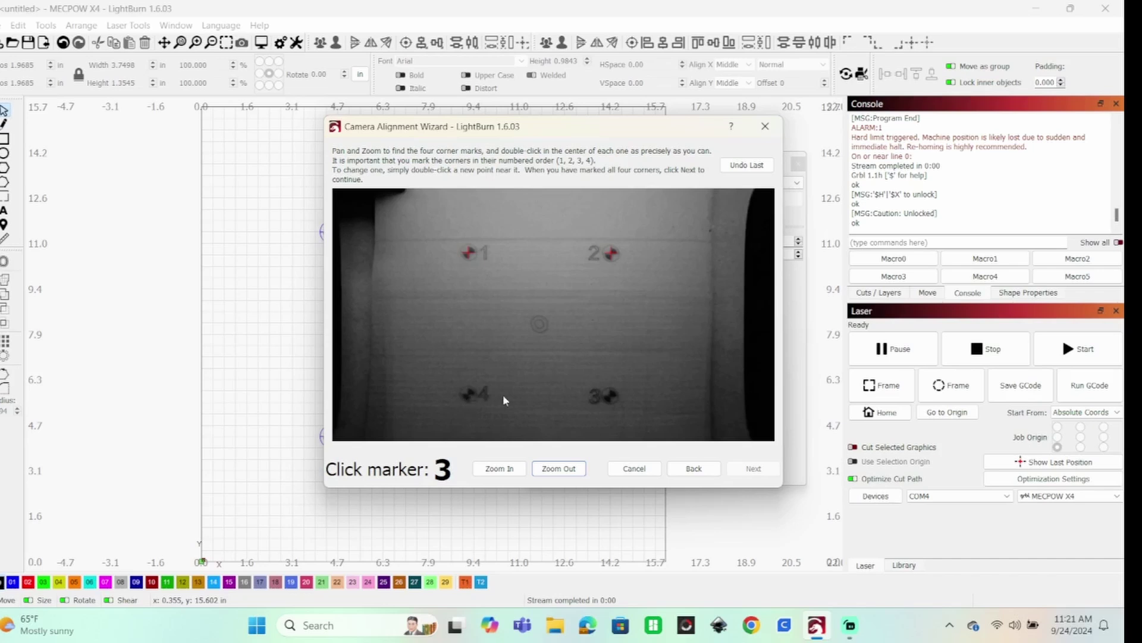
pyautogui.doubleClick(607, 398)
pyautogui.doubleClick(468, 395)
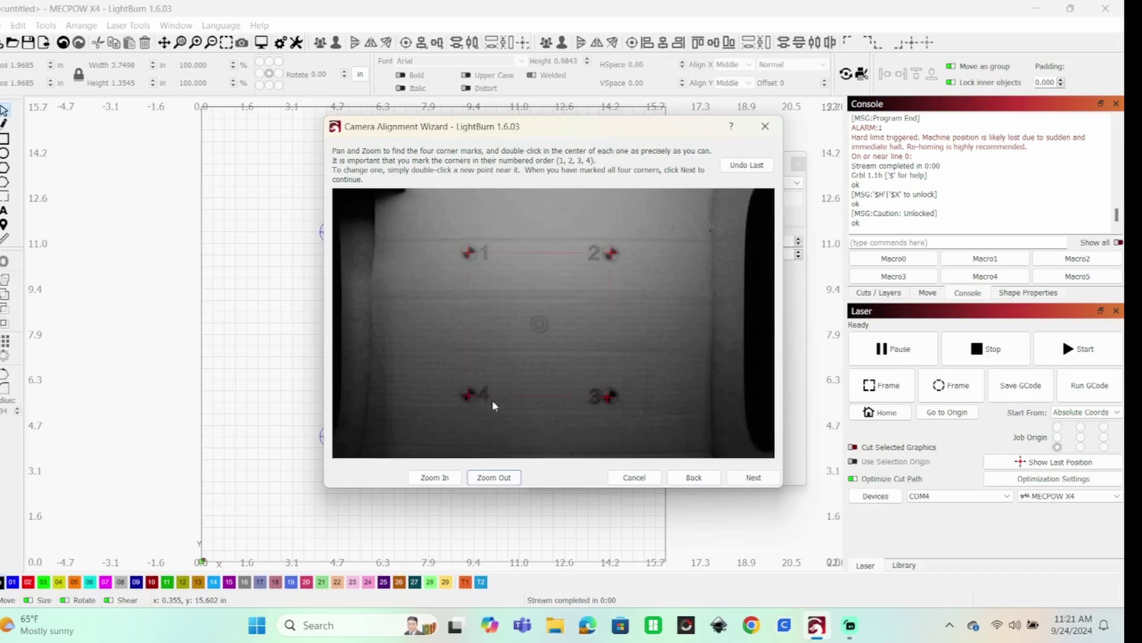
pyautogui.click(743, 483)
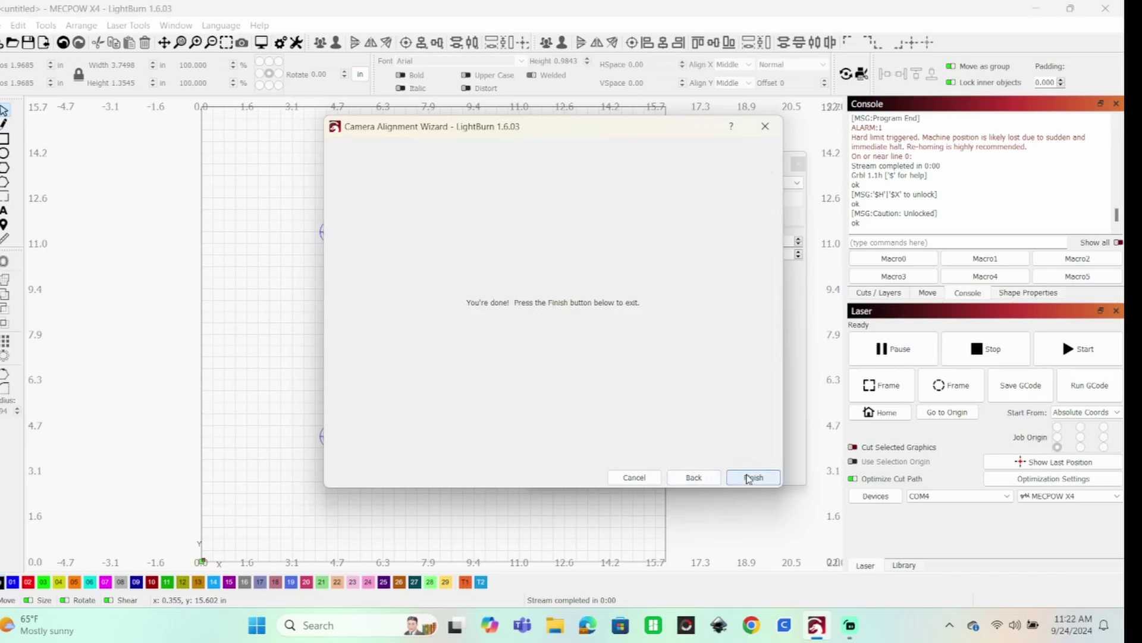
# Close the alignment wizard, overlay the camera image on the workspace, and dock Camera Control on the right
pyautogui.click(751, 478)
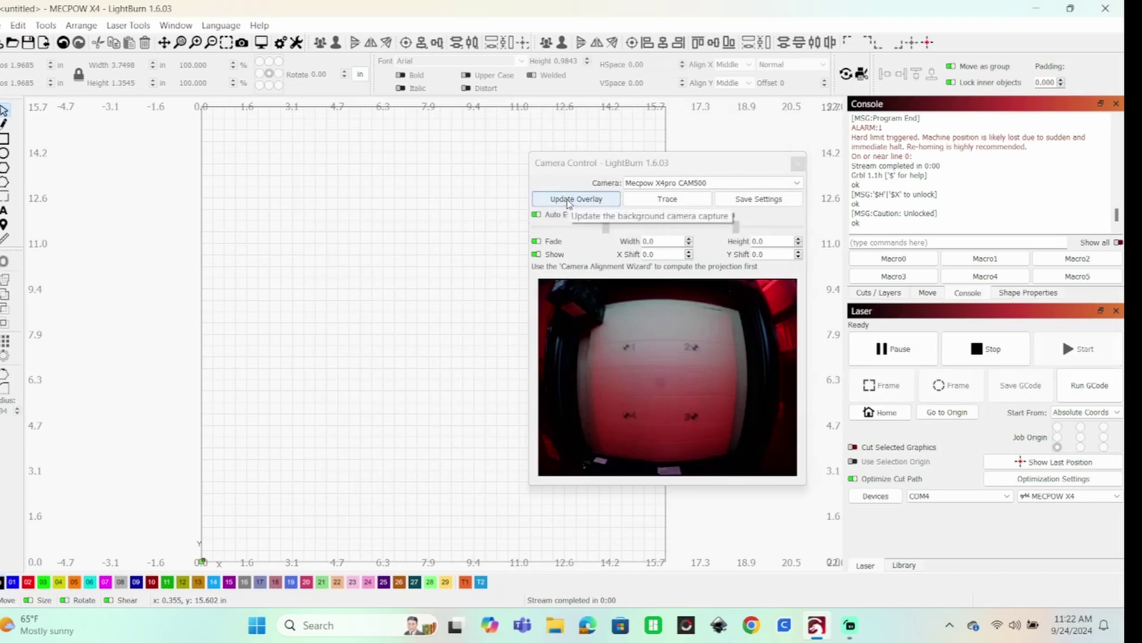
pyautogui.click(568, 204)
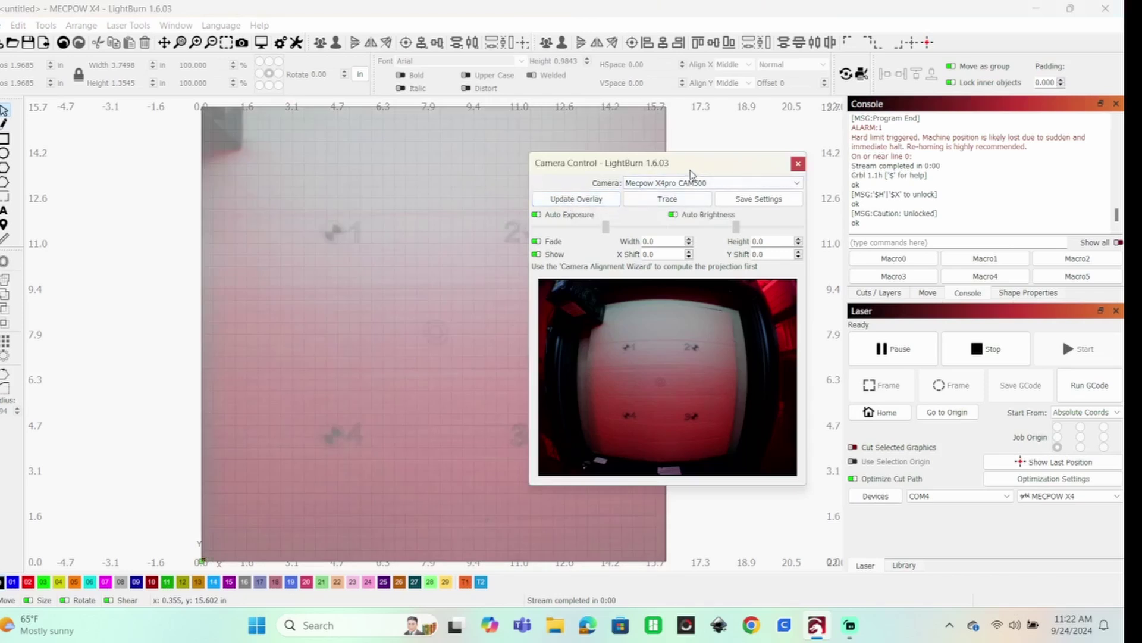
pyautogui.moveTo(691, 170); pyautogui.dragTo(877, 162)
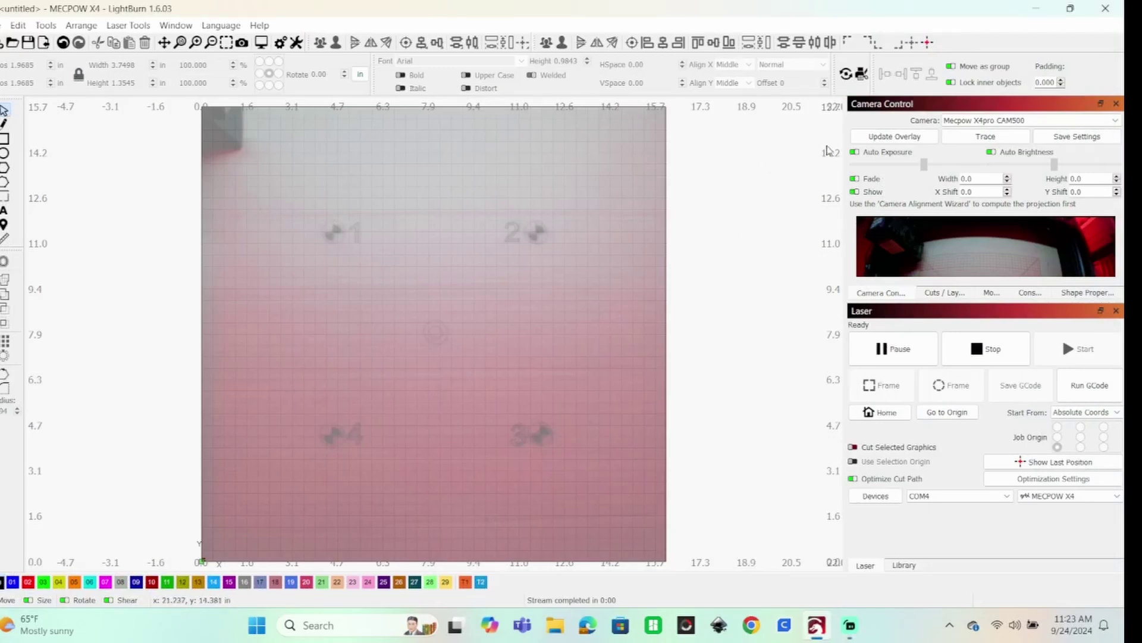
# Capture a fresh camera image of engraved targets 1–4 onto the workspace grid
pyautogui.click(882, 138)
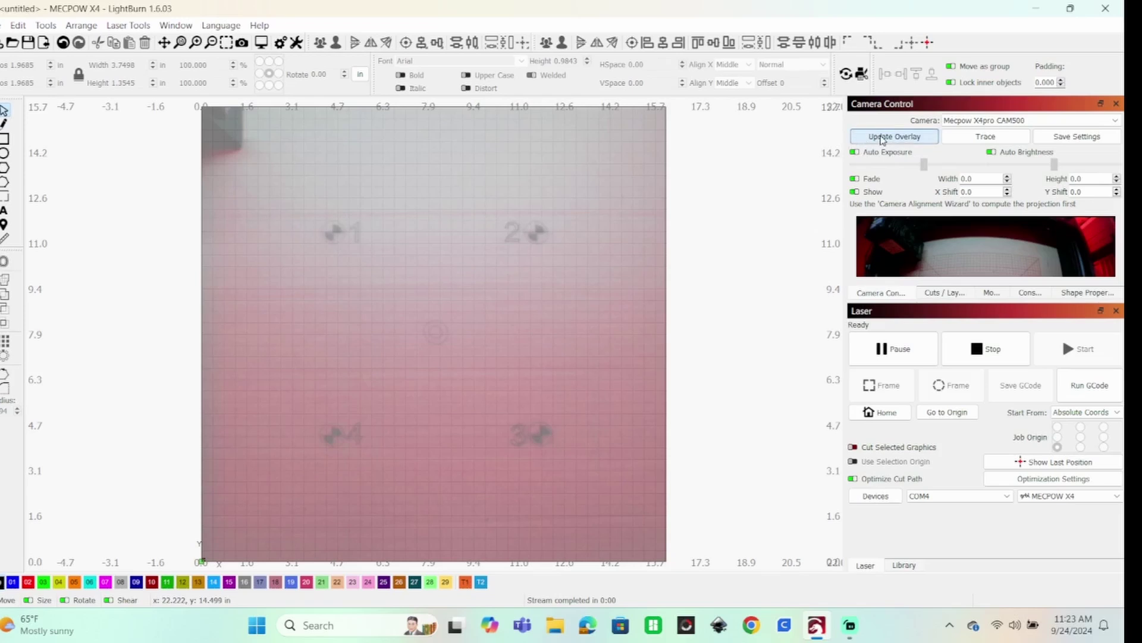